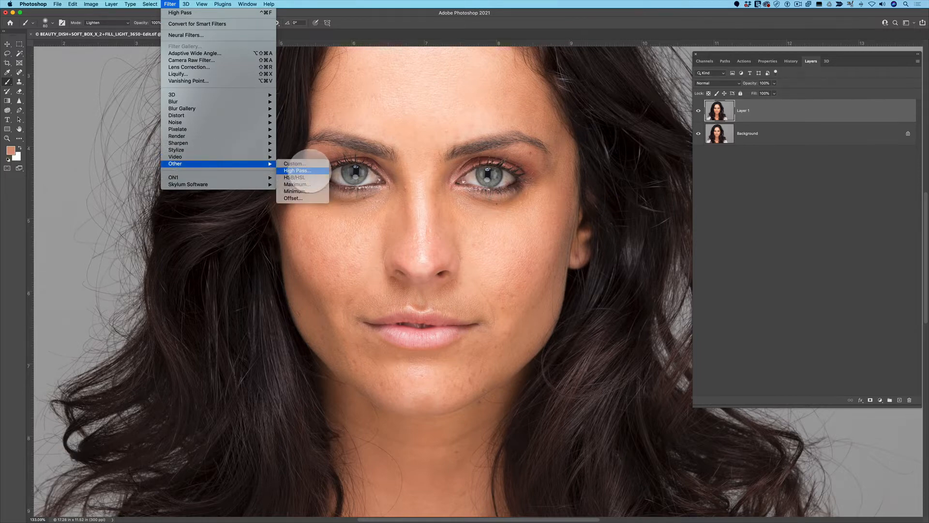
# Apply the High Pass filter to Layer 1 with a radius of 3.0 pixels
pyautogui.click(310, 171)
pyautogui.moveTo(227, 116); pyautogui.dragTo(160, 73)
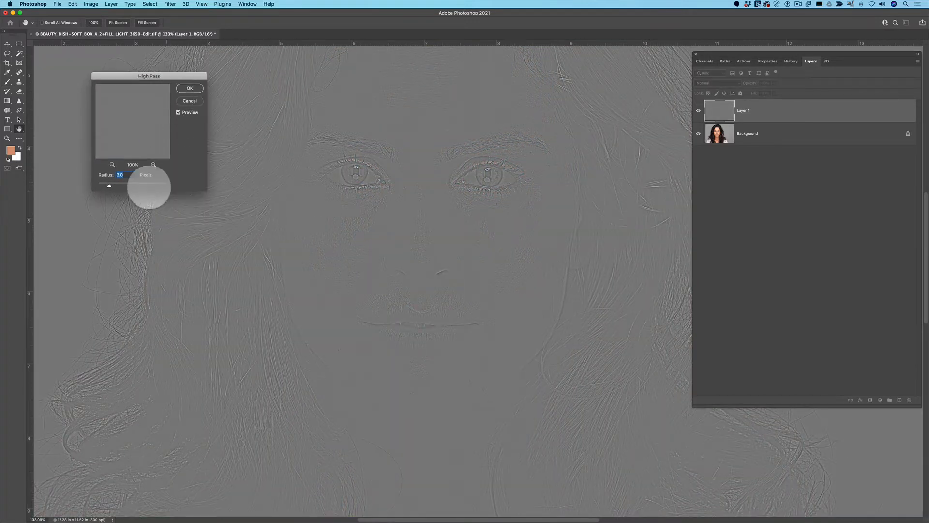
pyautogui.moveTo(110, 185); pyautogui.dragTo(139, 185)
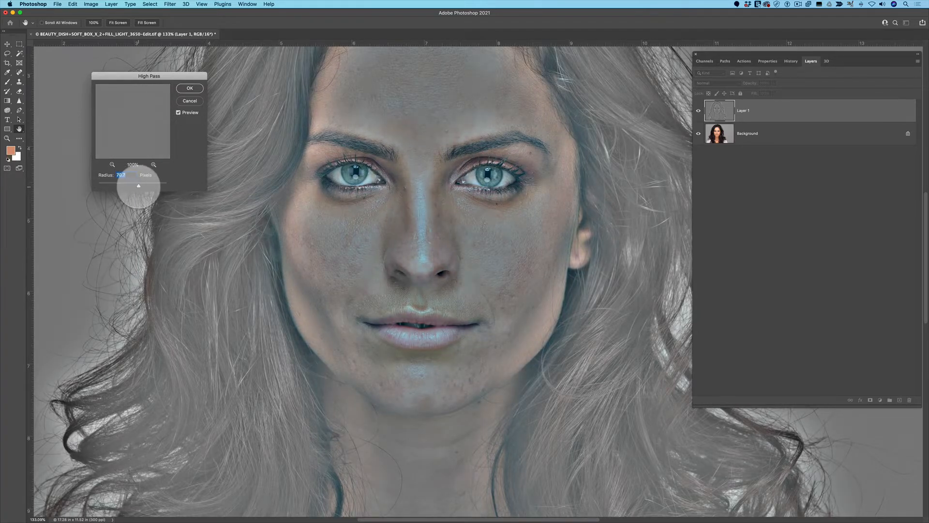
pyautogui.moveTo(138, 186); pyautogui.dragTo(113, 186)
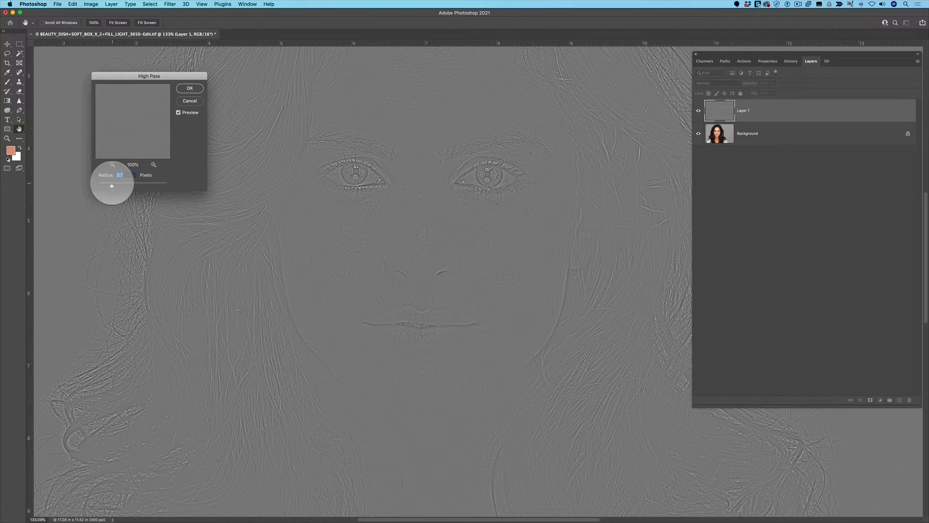
pyautogui.moveTo(111, 185); pyautogui.dragTo(109, 185)
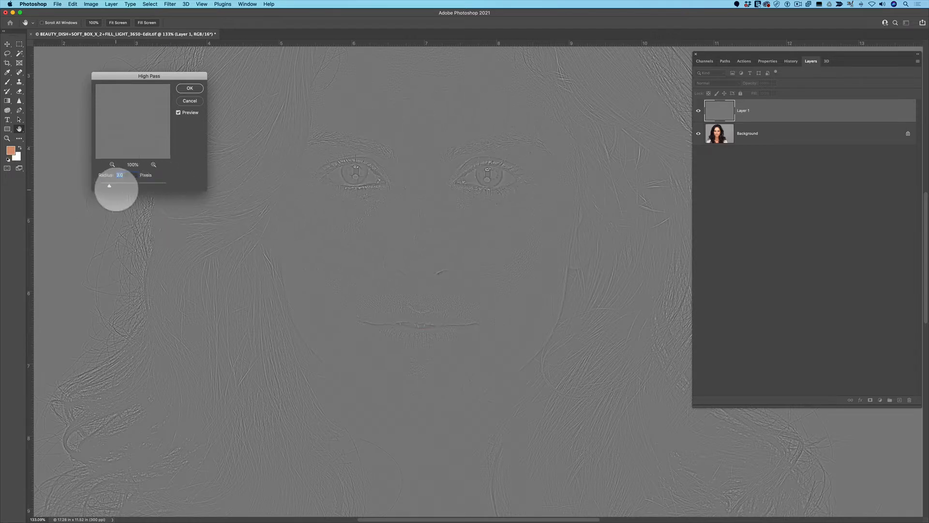
pyautogui.click(190, 88)
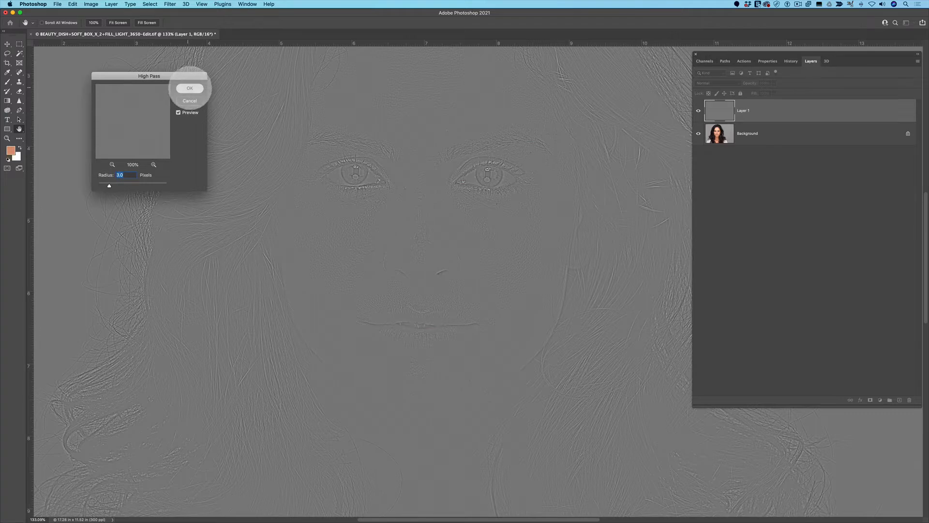
# Activate the Brush tool and set the blending mode of the high-pass layer to Overlay
pyautogui.press('b')
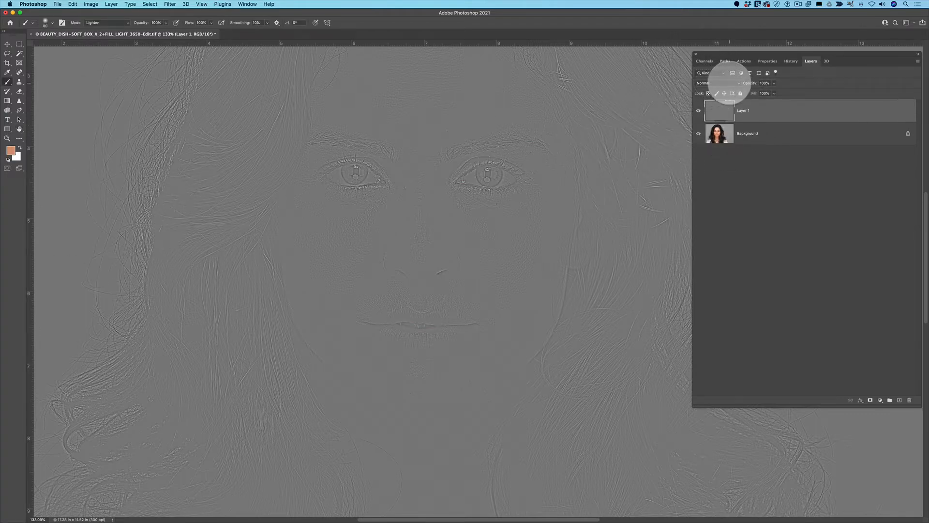
pyautogui.click(730, 84)
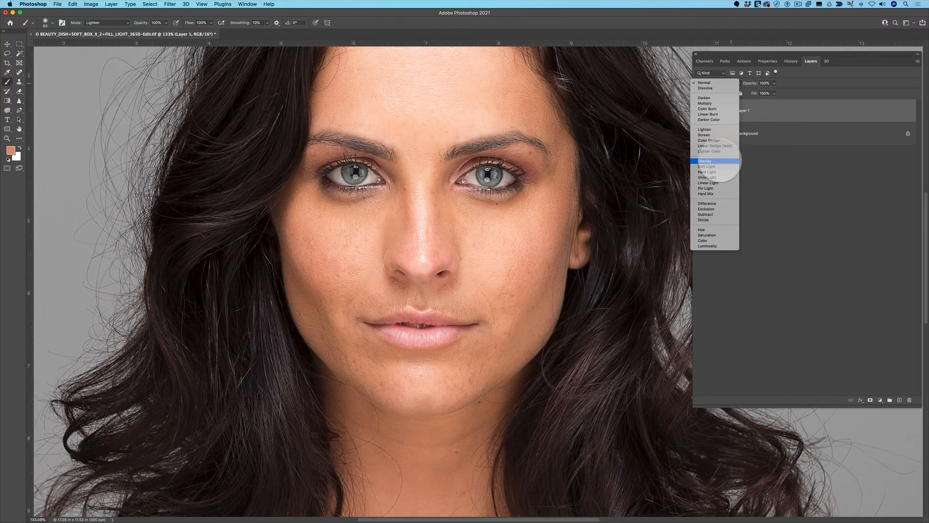
pyautogui.click(719, 161)
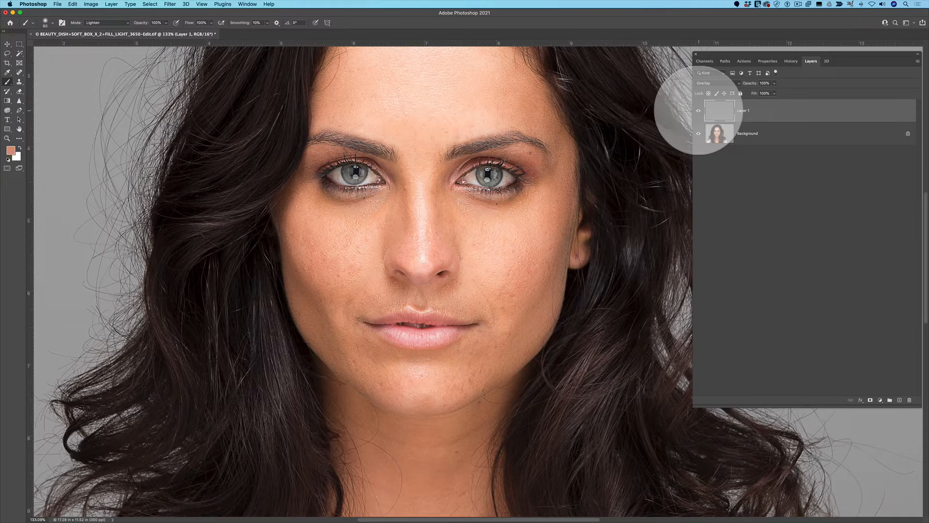
# Rename the high-pass layer above the Background as "Sharpen"
pyautogui.click(747, 135)
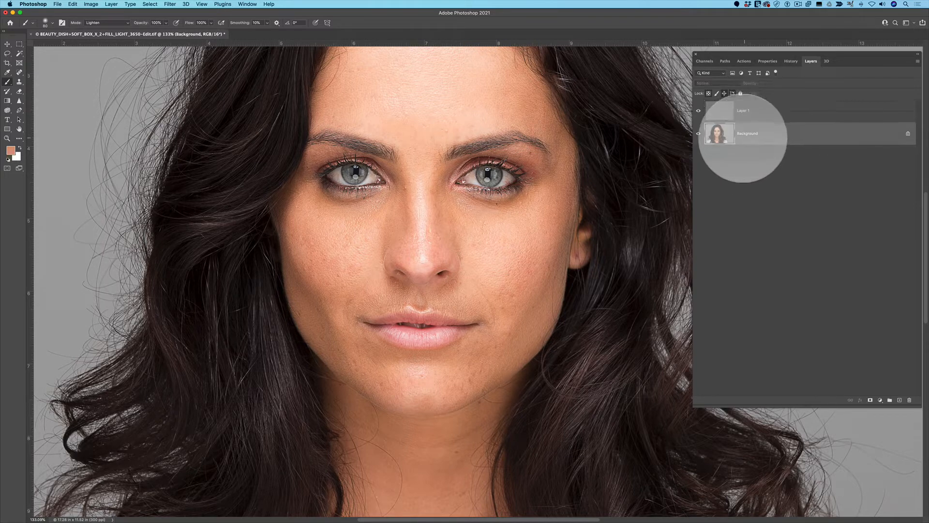
pyautogui.click(745, 109)
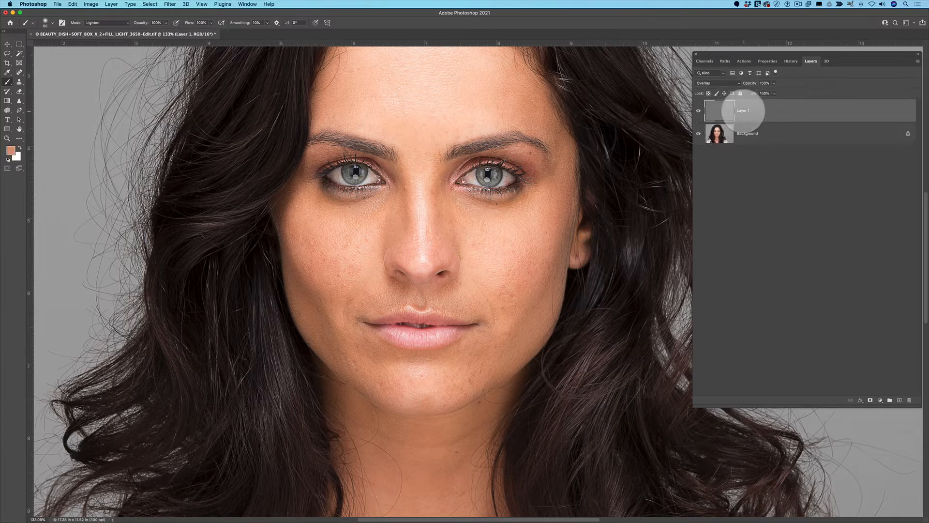
pyautogui.doubleClick(757, 111)
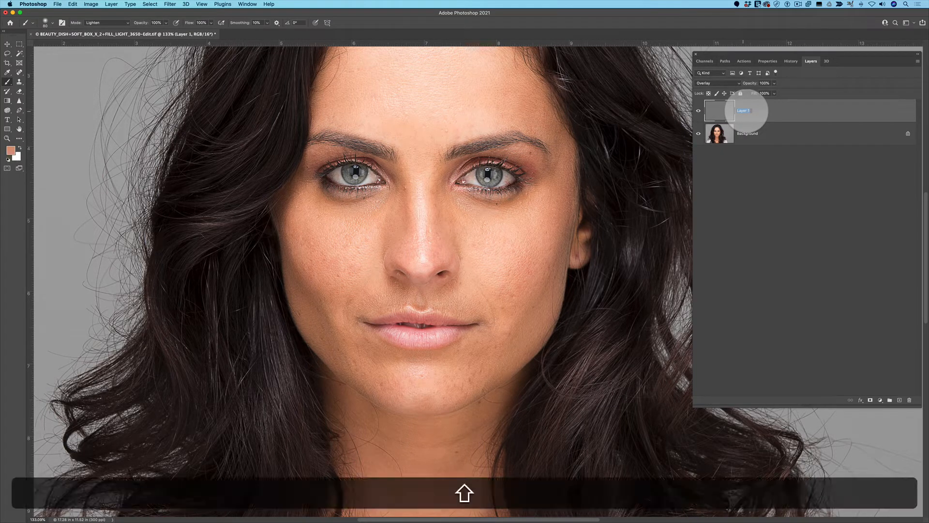
pyautogui.write('Sharpen')
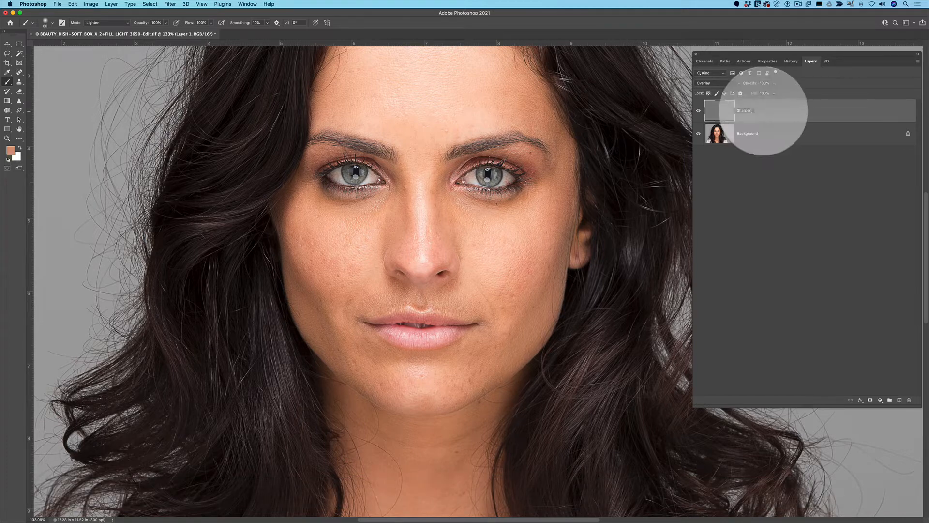
pyautogui.press('Return')
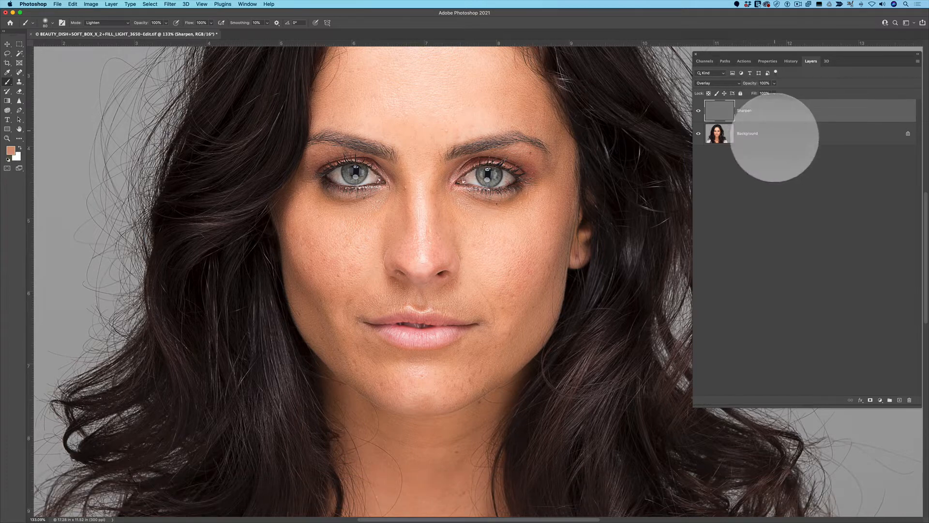
# Add an empty layer between Background and Sharpen, and clip the Sharpen layer to it
pyautogui.click(751, 132)
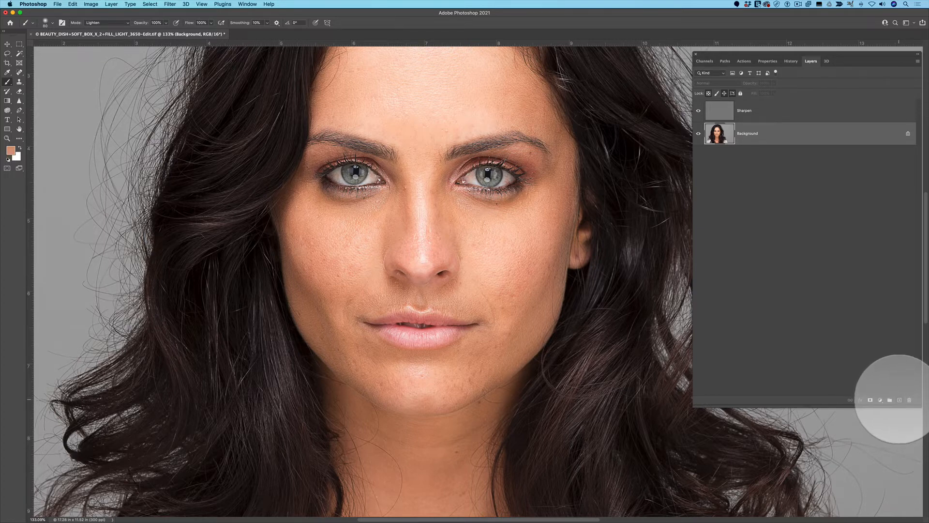
pyautogui.click(900, 400)
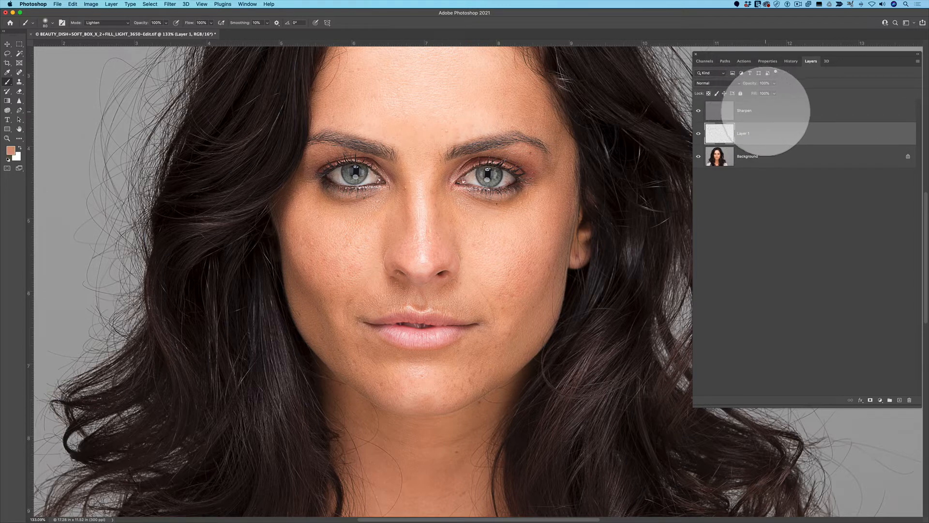
pyautogui.click(757, 111)
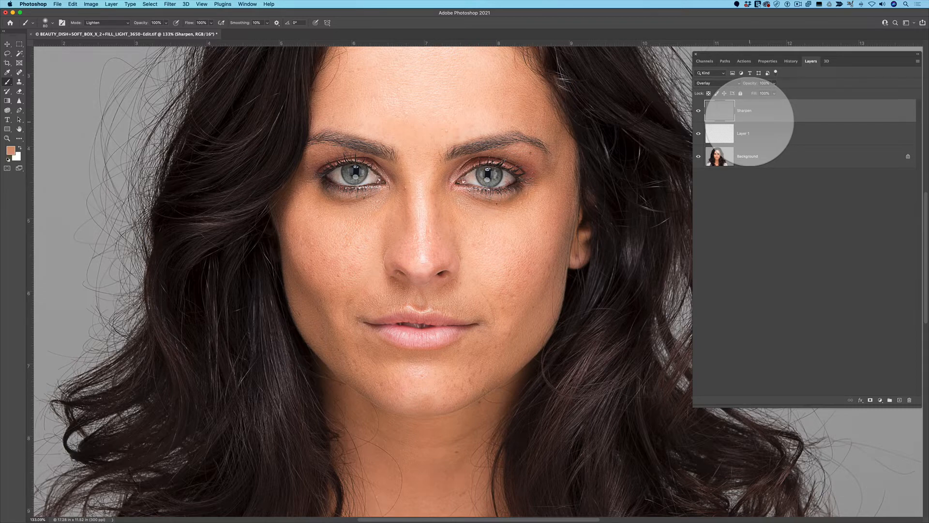
pyautogui.press('alt')
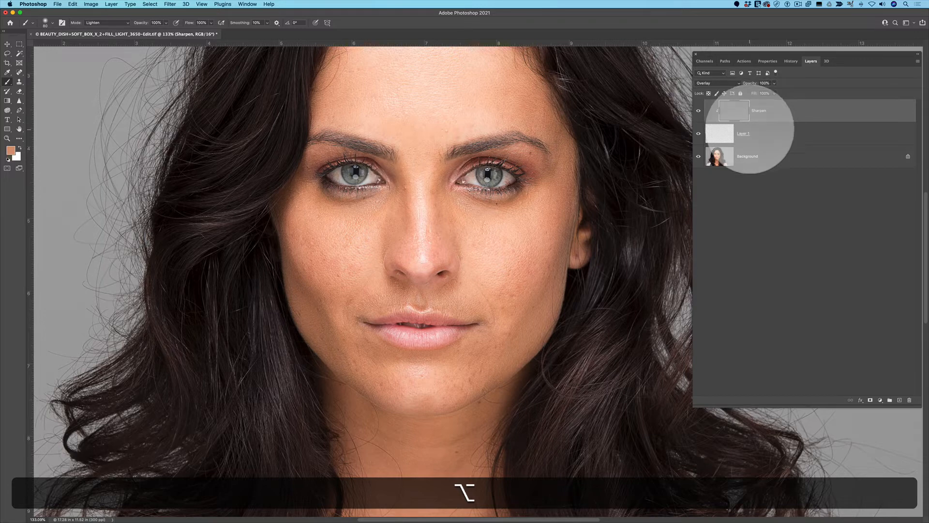
pyautogui.keyDown('alt'); pyautogui.click(720, 122); pyautogui.keyUp('alt')
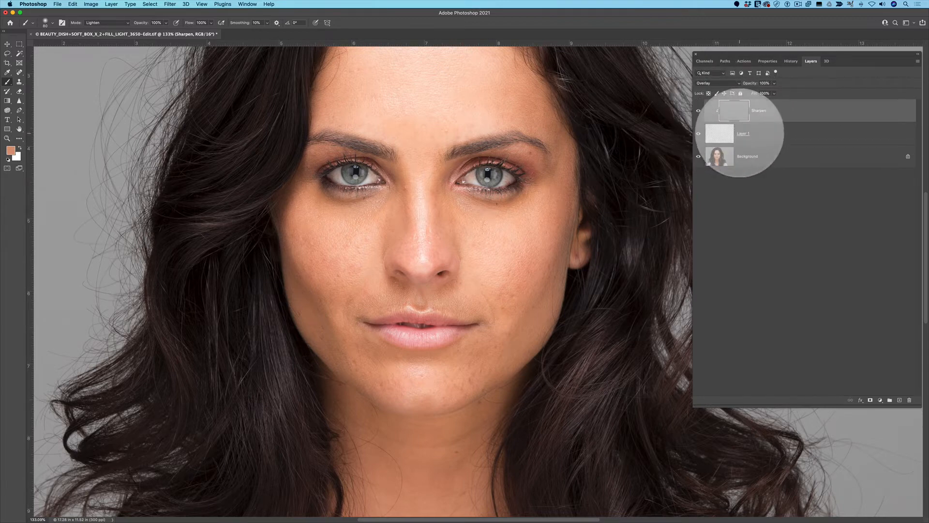
# Rename the empty layer below Sharpen as "Brush"
pyautogui.doubleClick(744, 134)
pyautogui.write('Brush')
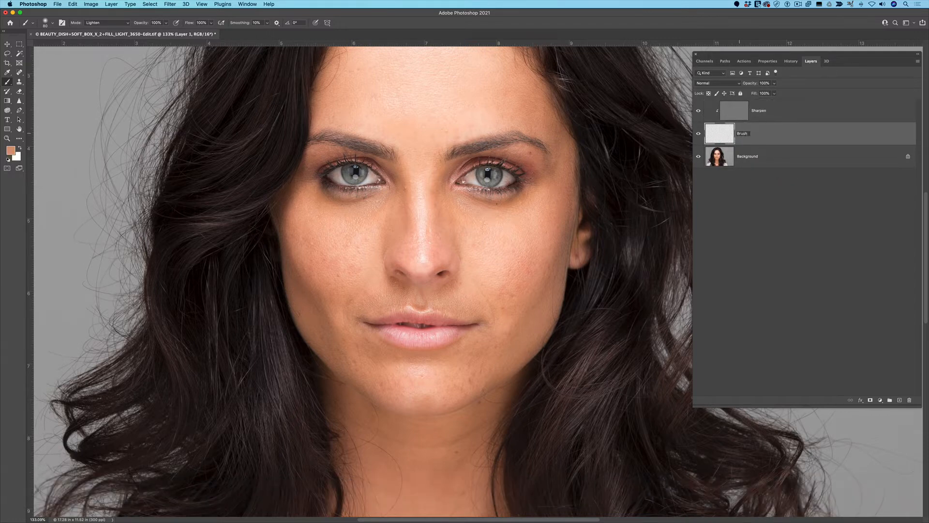
pyautogui.press('Return')
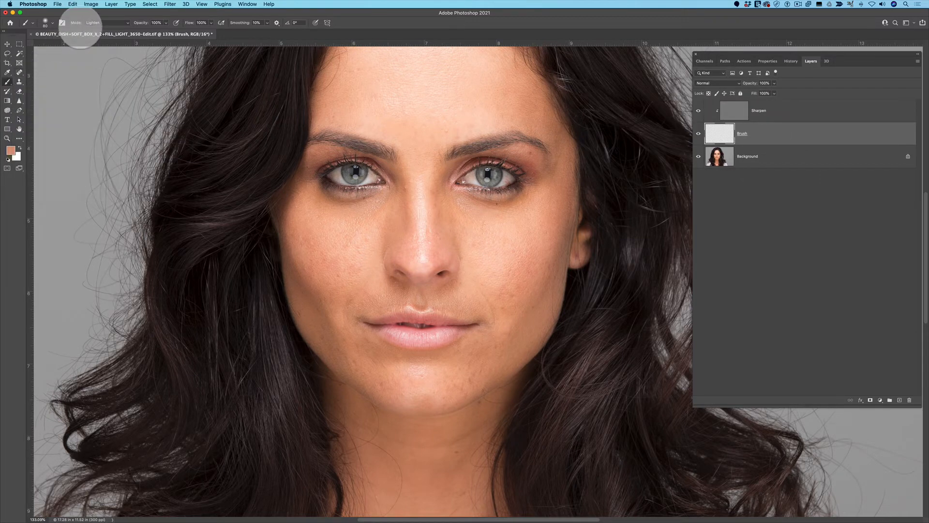
# Set the Brush tool to Normal mode with 10% flow and reset the foreground and background colours to black and white
pyautogui.click(100, 23)
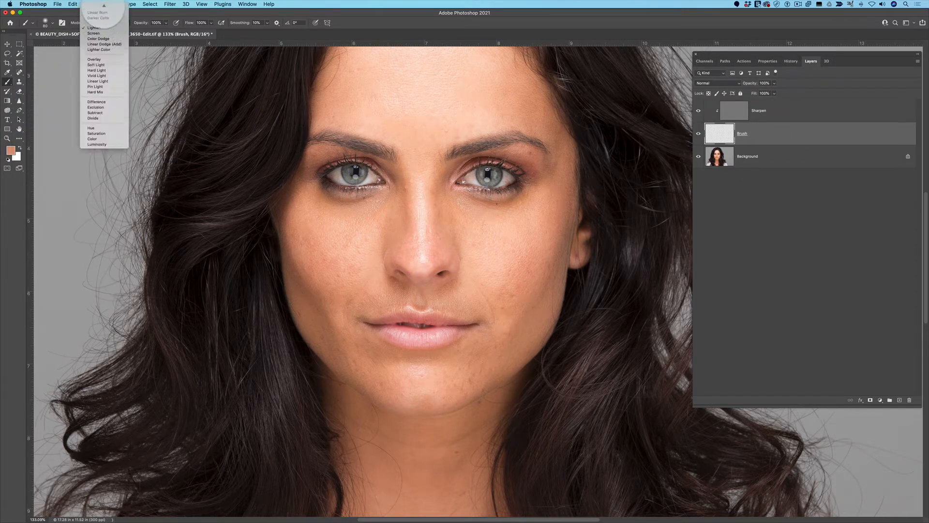
pyautogui.click(102, 7)
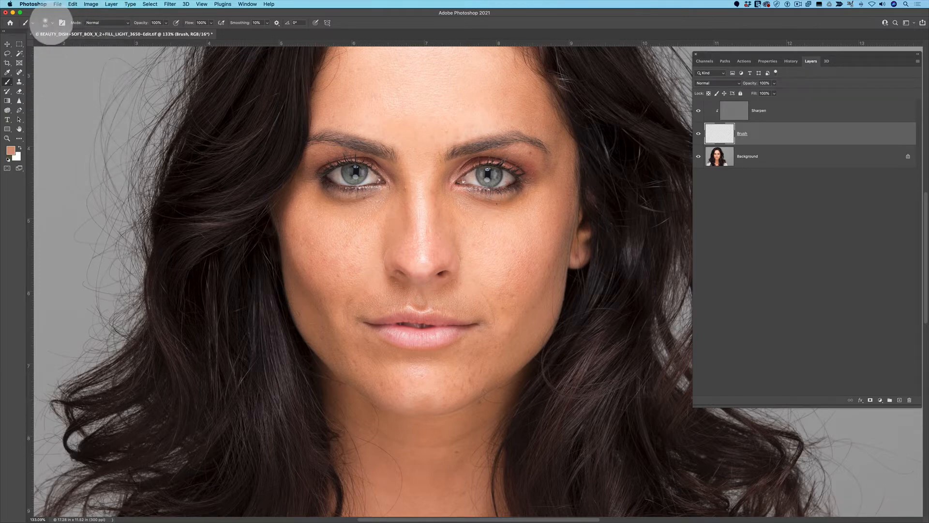
pyautogui.click(45, 23)
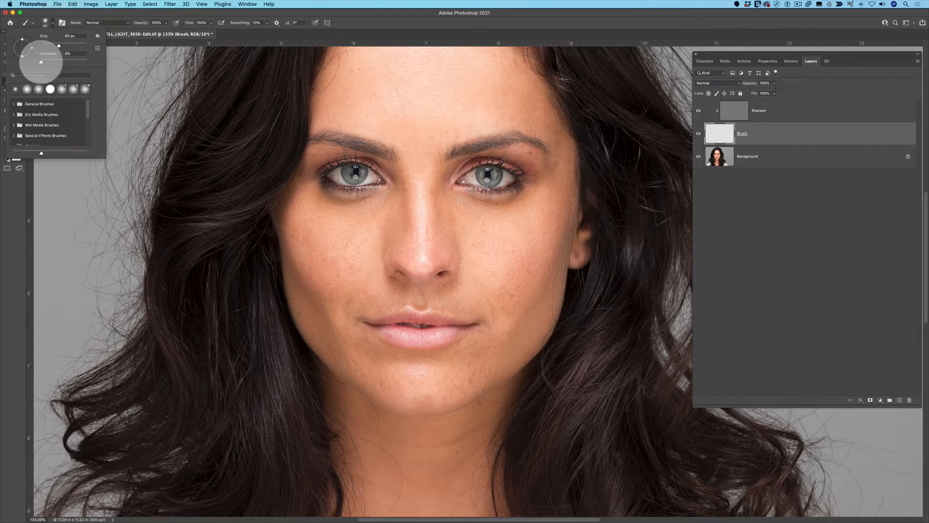
pyautogui.click(109, 23)
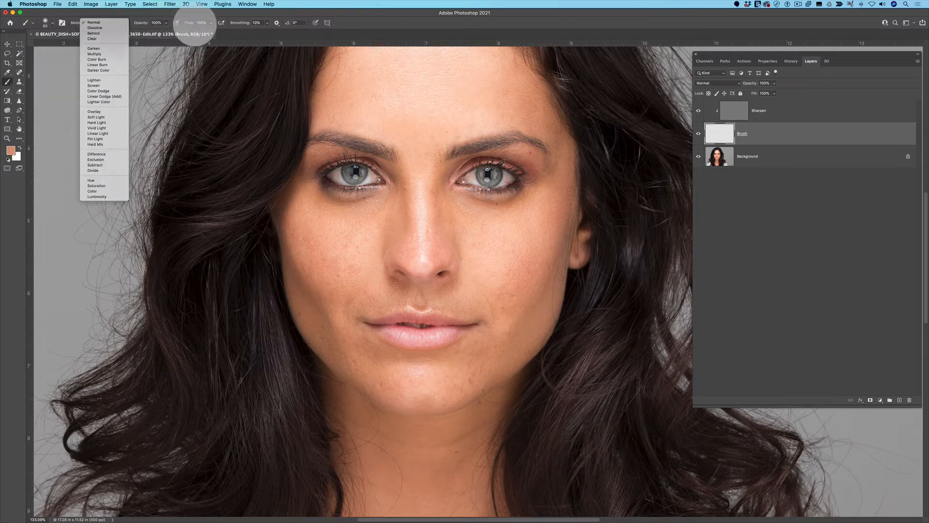
pyautogui.click(211, 21)
pyautogui.moveTo(211, 23); pyautogui.dragTo(181, 31)
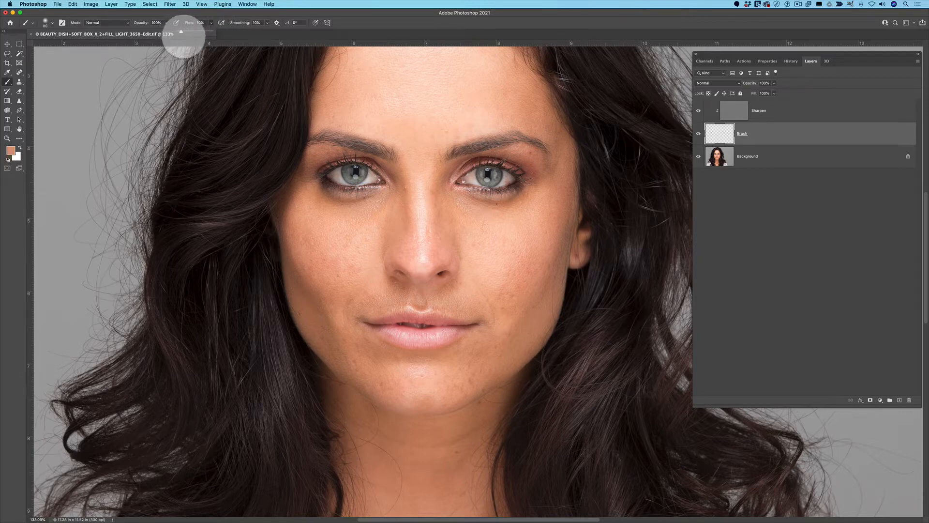
pyautogui.click(9, 159)
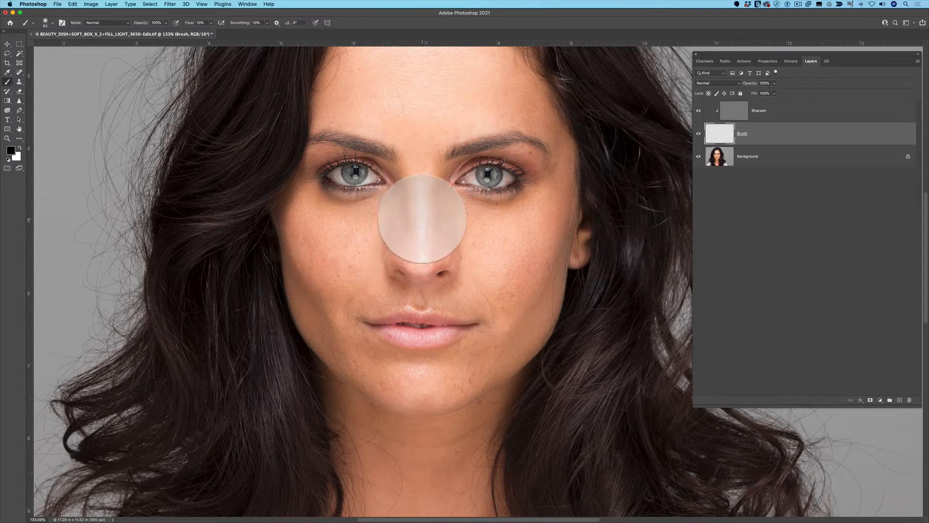
# Paint over the shiny highlights along the bridge and tip of the nose on the Brush layer, repeatedly sampling nearby skin tones
pyautogui.scroll(3, 422, 218)
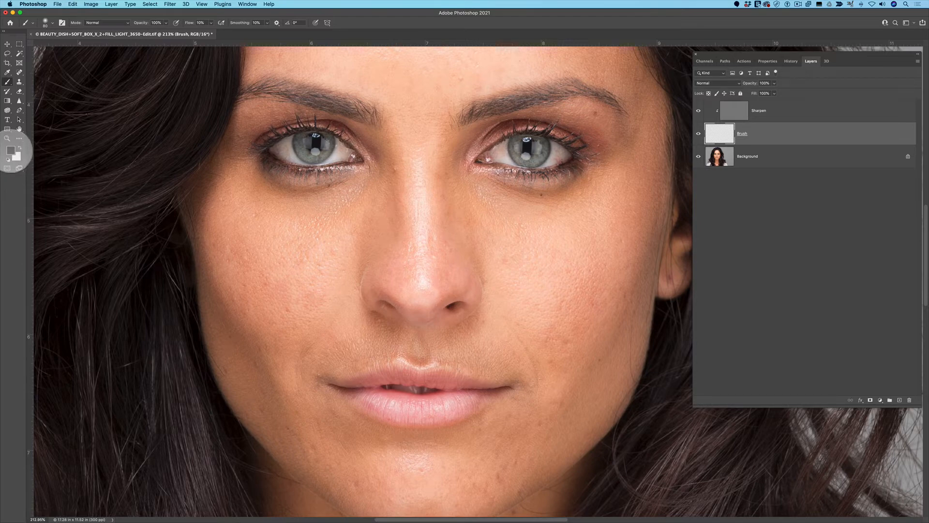
pyautogui.keyDown('alt'); pyautogui.click(411, 138); pyautogui.keyUp('alt')
pyautogui.keyDown('alt'); pyautogui.click(410, 138); pyautogui.keyUp('alt')
pyautogui.keyDown('alt'); pyautogui.click(410, 138); pyautogui.keyUp('alt')
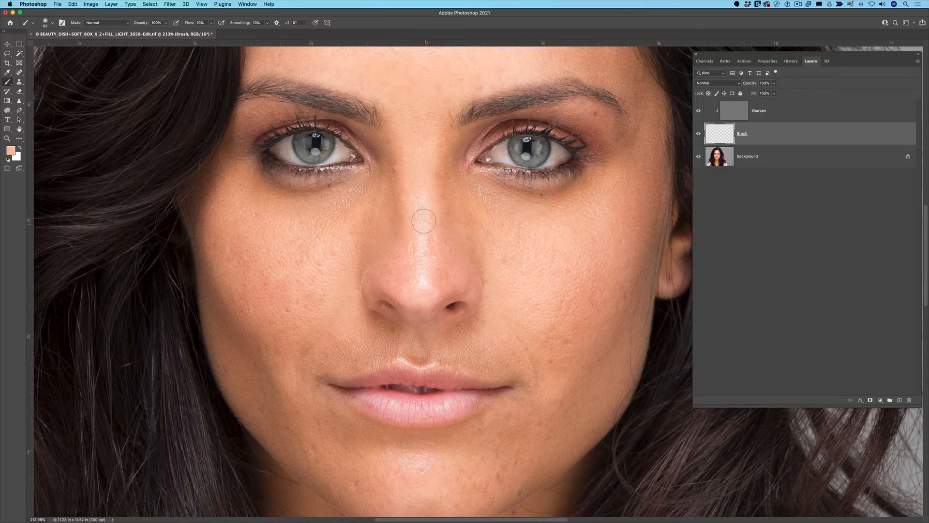
pyautogui.keyDown('alt'); pyautogui.click(433, 173); pyautogui.keyUp('alt')
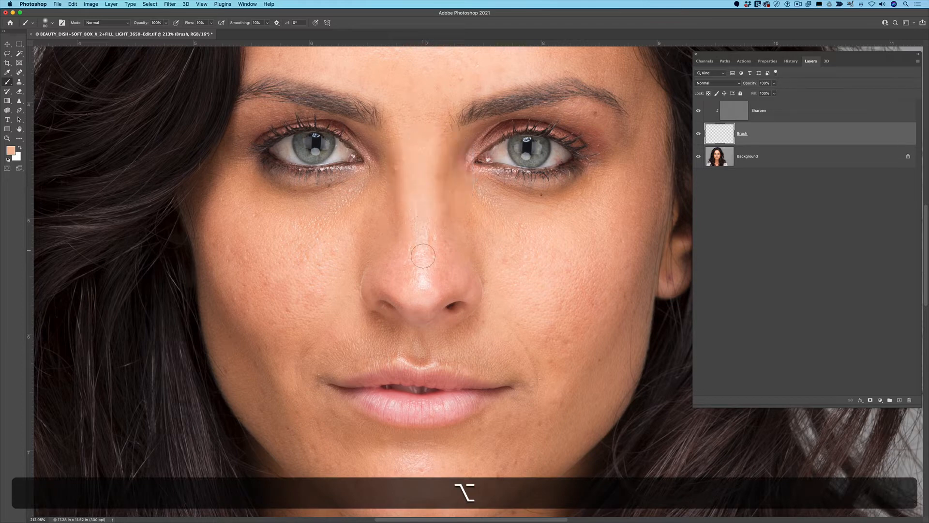
pyautogui.keyDown('alt'); pyautogui.click(433, 224); pyautogui.keyUp('alt')
pyautogui.keyDown('alt'); pyautogui.click(409, 271); pyautogui.keyUp('alt')
pyautogui.keyDown('alt'); pyautogui.click(431, 221); pyautogui.keyUp('alt')
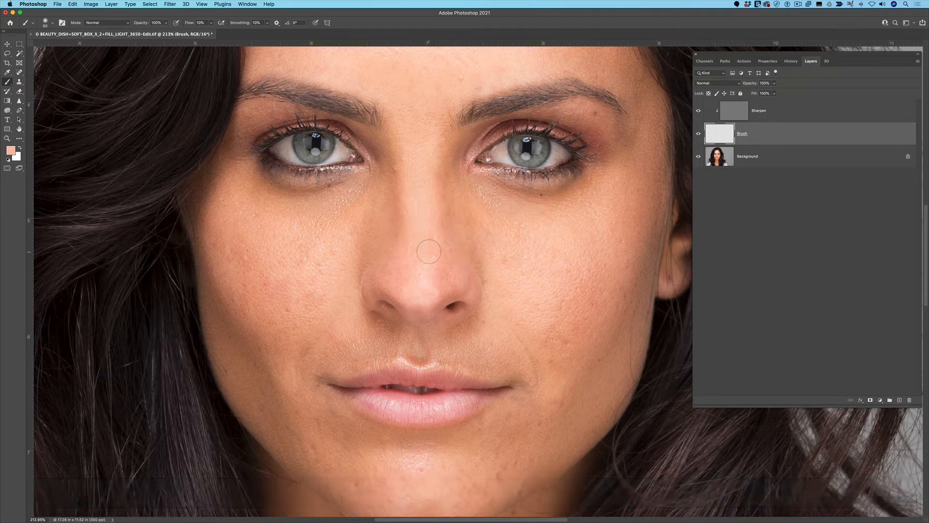
pyautogui.scroll(2, 440, 287)
pyautogui.keyDown('alt'); pyautogui.click(392, 253); pyautogui.keyUp('alt')
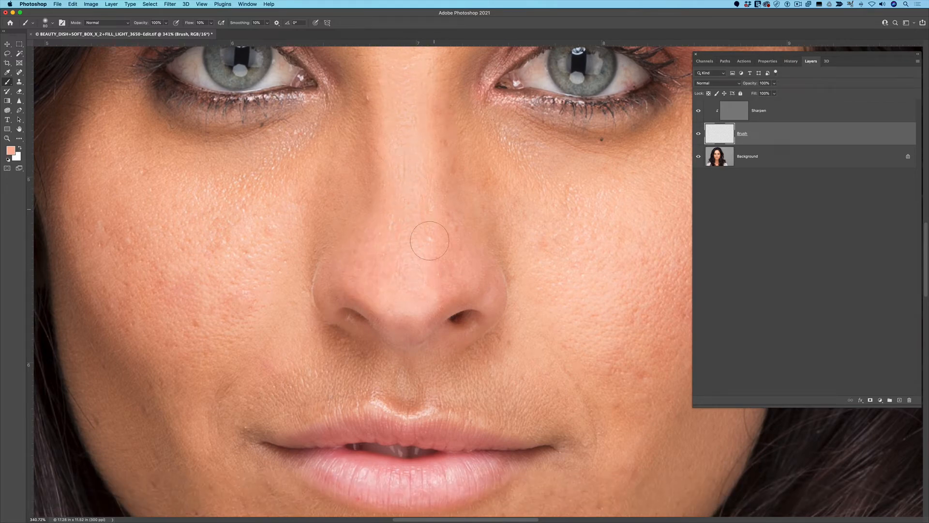
# Even out the skin under the eye on the image's left side by painting with skin tones sampled from the area around it
pyautogui.keyDown('alt'); pyautogui.click(291, 177); pyautogui.keyUp('alt')
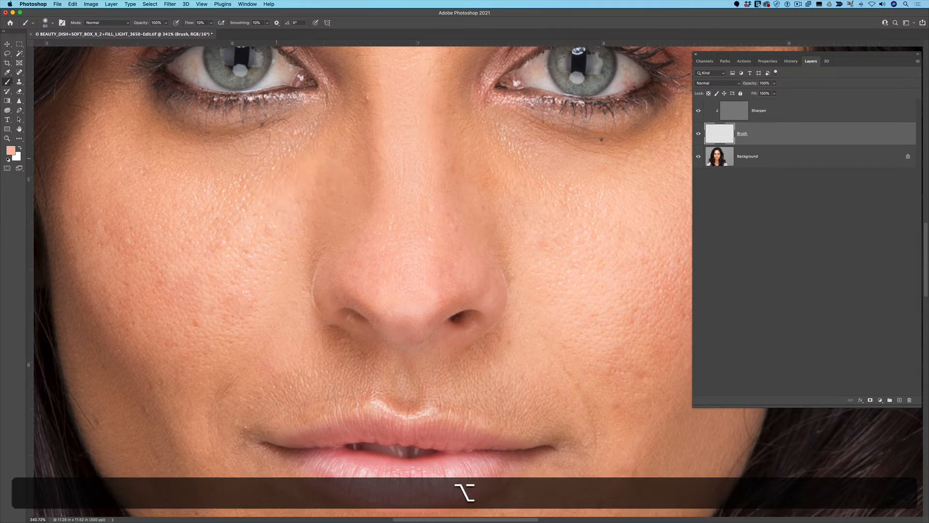
pyautogui.keyDown('alt'); pyautogui.click(252, 158); pyautogui.keyUp('alt')
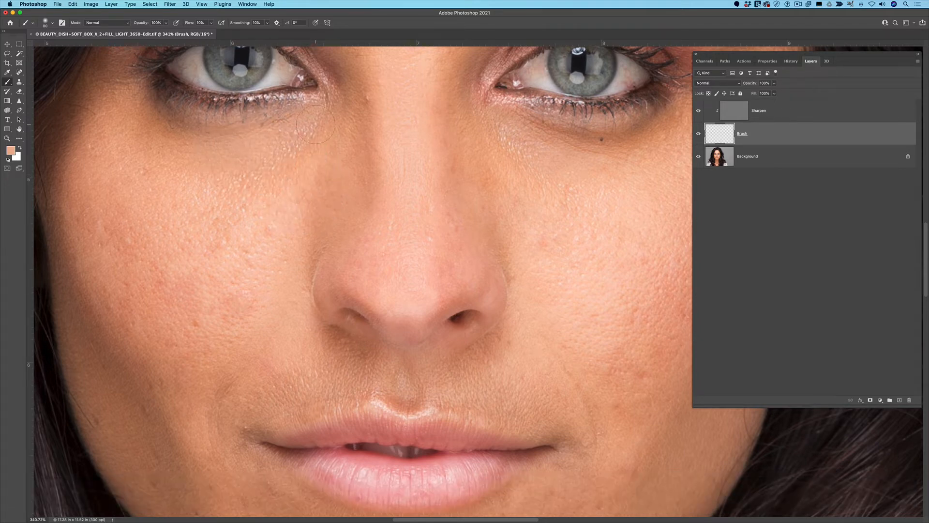
pyautogui.keyDown('alt'); pyautogui.click(195, 164); pyautogui.keyUp('alt')
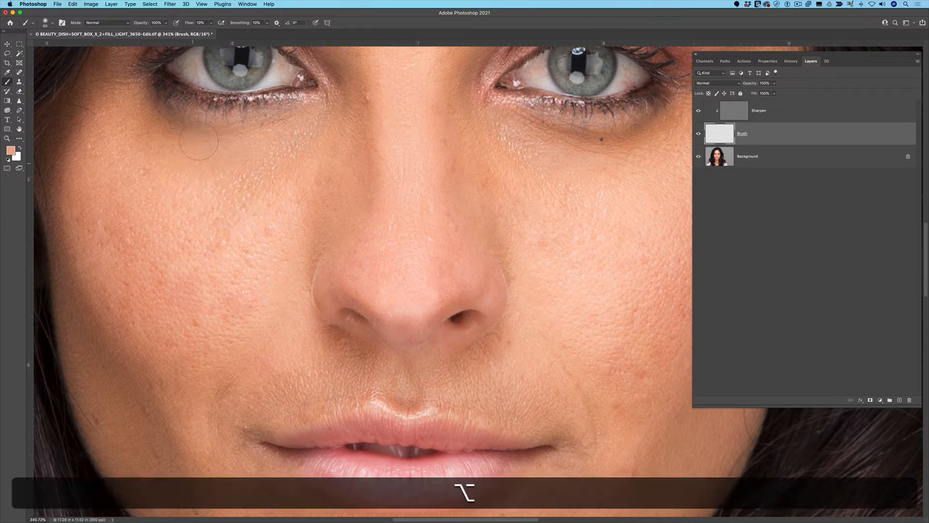
pyautogui.keyDown('alt'); pyautogui.click(224, 180); pyautogui.keyUp('alt')
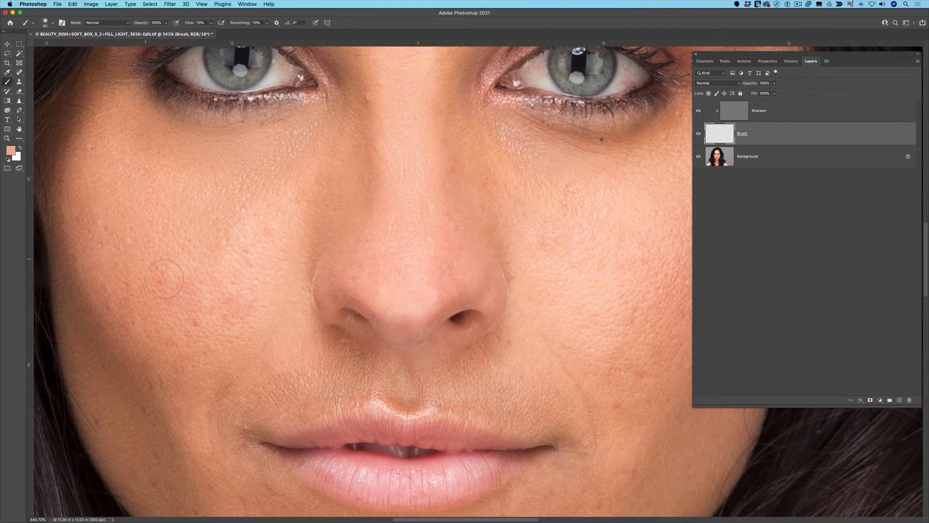
# Even out the cheek on the image's left side and the skin under the eye on its right side with nearby sampled tones
pyautogui.moveTo(213, 290)
pyautogui.mouseDown()
pyautogui.moveTo(242, 307)
pyautogui.moveTo(280, 205)
pyautogui.moveTo(256, 199)
pyautogui.mouseUp()
pyautogui.keyDown('alt'); pyautogui.click(352, 99); pyautogui.keyUp('alt')
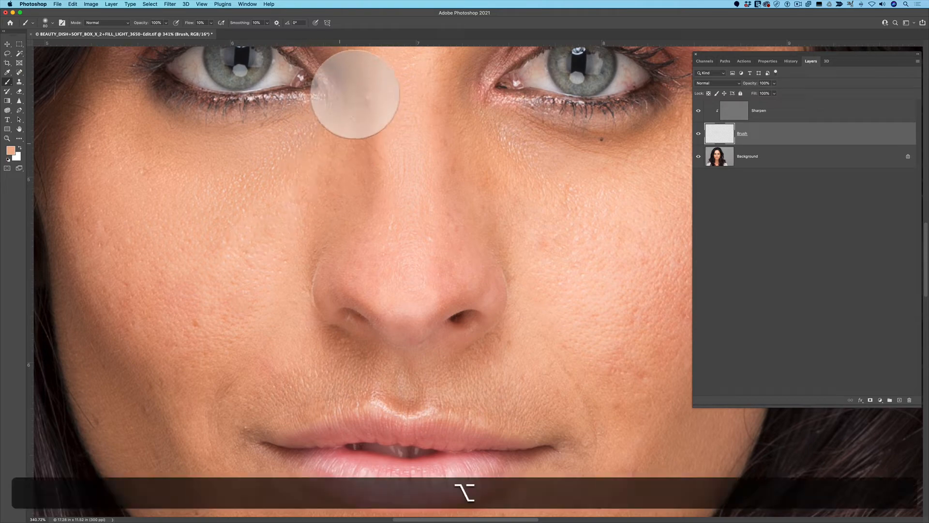
pyautogui.keyDown('alt'); pyautogui.click(466, 133); pyautogui.keyUp('alt')
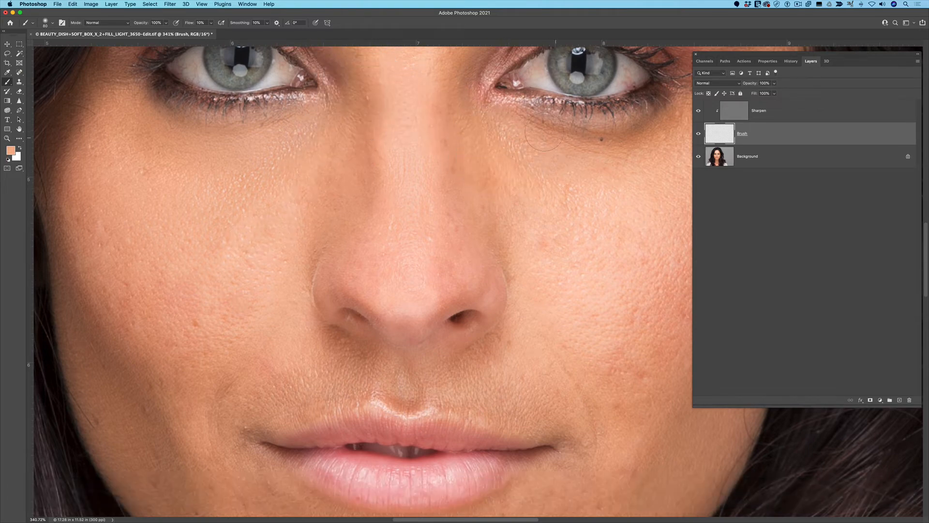
pyautogui.moveTo(655, 135); pyautogui.dragTo(651, 124)
pyautogui.moveTo(588, 179); pyautogui.dragTo(582, 155)
pyautogui.keyDown('alt'); pyautogui.click(581, 155); pyautogui.keyUp('alt')
# Enlarge the brush to 250 px and smooth the forehead by painting with skin tones sampled from it
pyautogui.scroll(3, 581, 156)
pyautogui.scroll(-6, 581, 166)
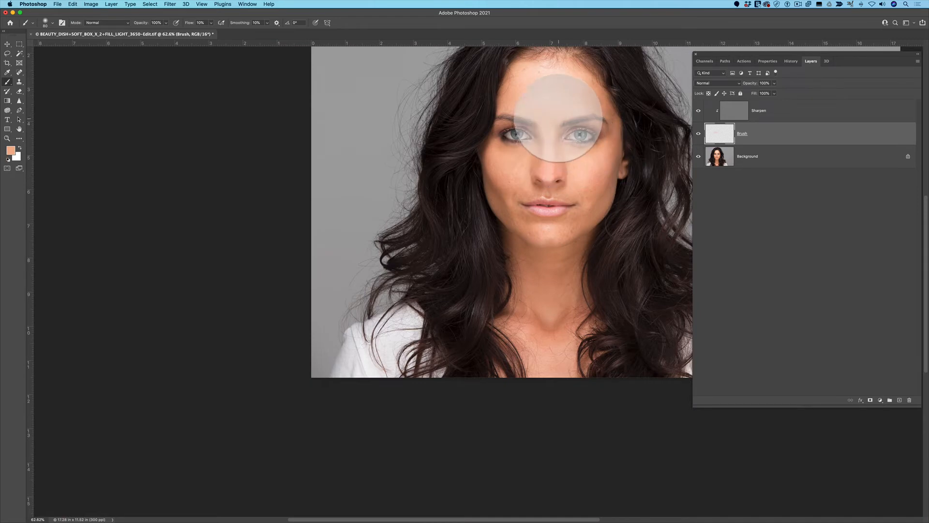
pyautogui.scroll(3, 558, 119)
pyautogui.hscroll(2, 558, 119)
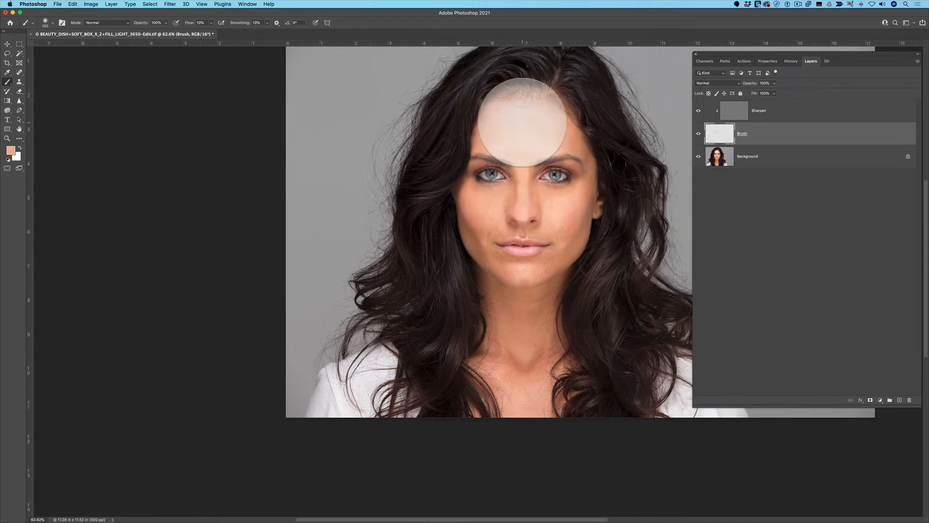
pyautogui.press('alt')
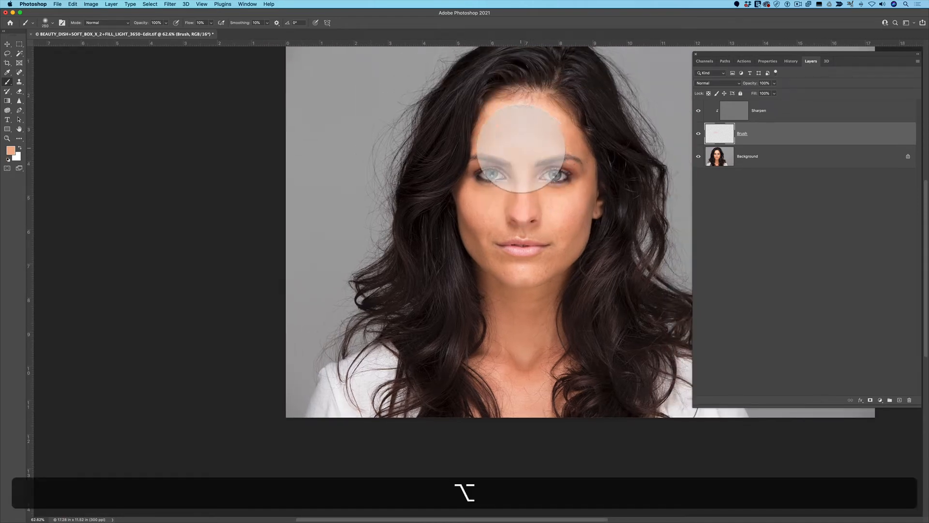
pyautogui.keyDown('alt'); pyautogui.click(516, 153); pyautogui.keyUp('alt')
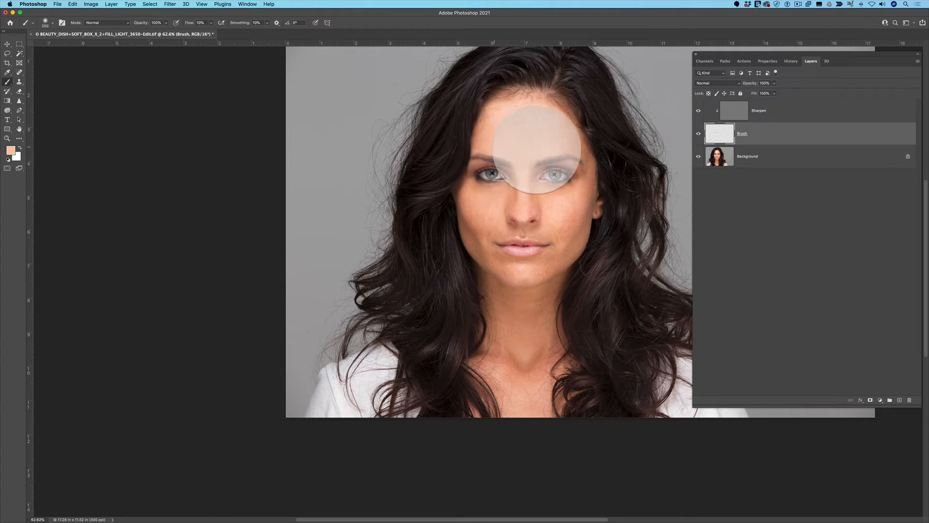
pyautogui.press('alt')
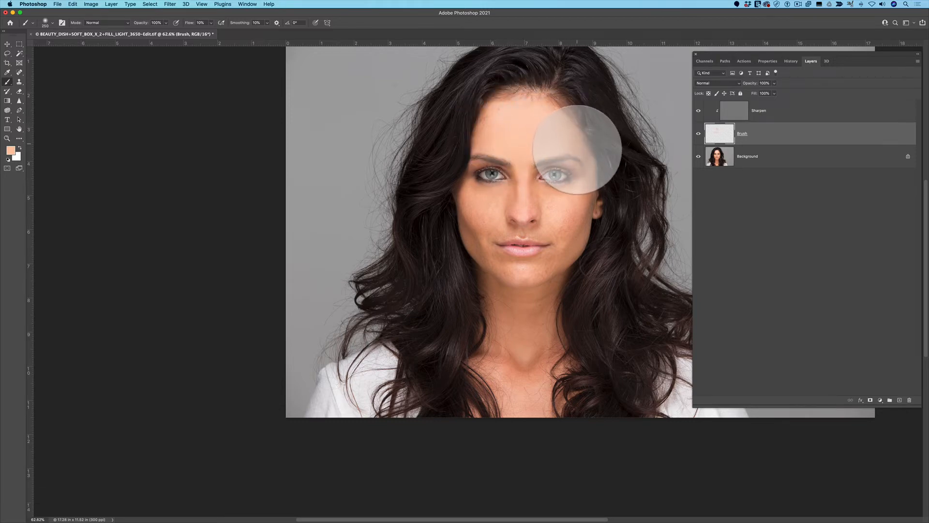
pyautogui.press('alt')
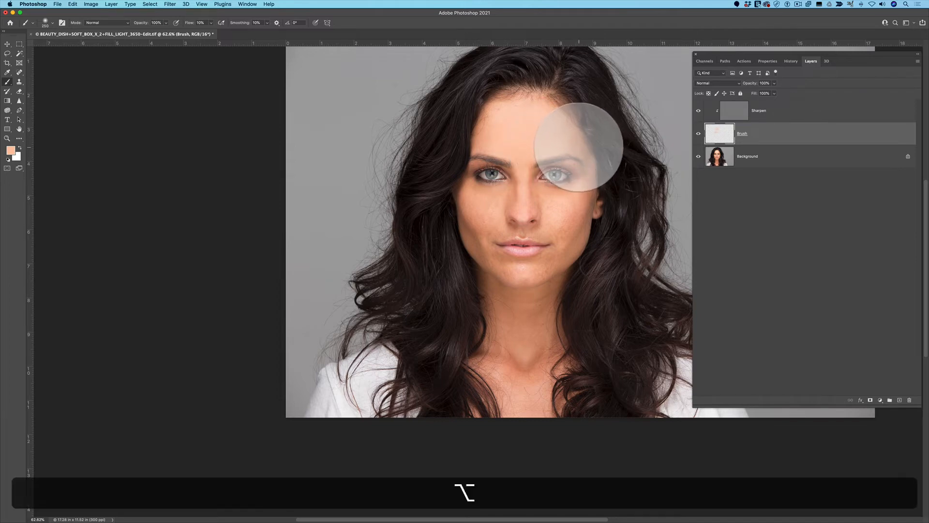
# Smooth the image's right side of the face from the temple down the cheek to the jaw, painting with locally sampled tones
pyautogui.keyDown('alt'); pyautogui.click(575, 141); pyautogui.keyUp('alt')
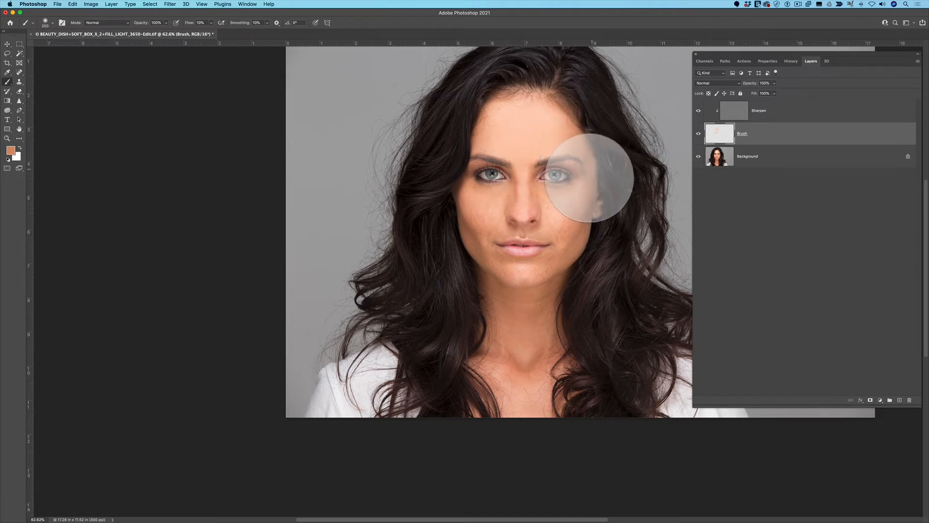
pyautogui.press('alt')
pyautogui.keyDown('alt'); pyautogui.click(579, 200); pyautogui.keyUp('alt')
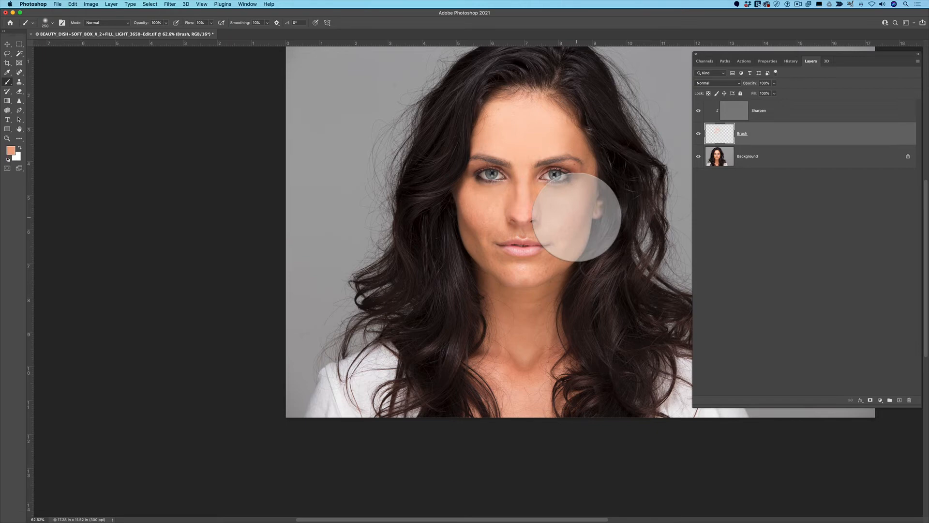
pyautogui.scroll(5, 581, 213)
pyautogui.keyDown('alt'); pyautogui.click(532, 232); pyautogui.keyUp('alt')
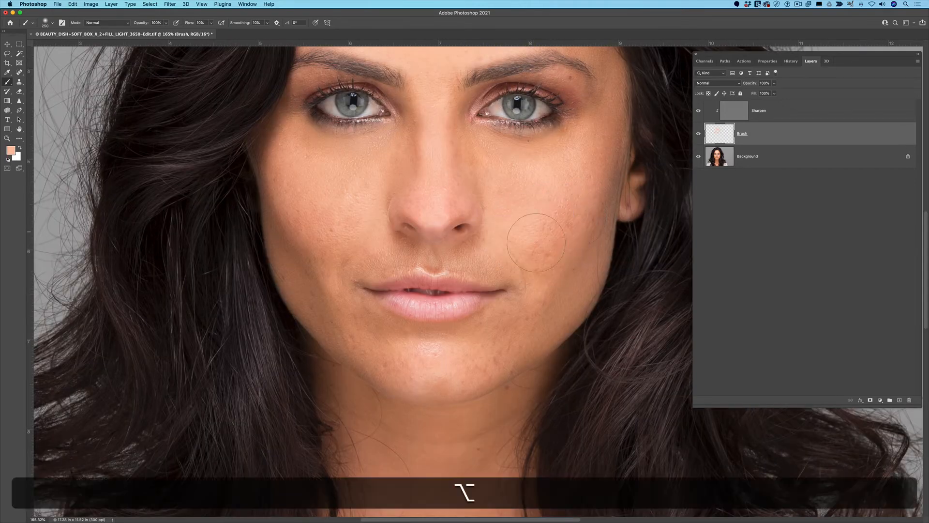
pyautogui.moveTo(602, 142); pyautogui.dragTo(559, 311)
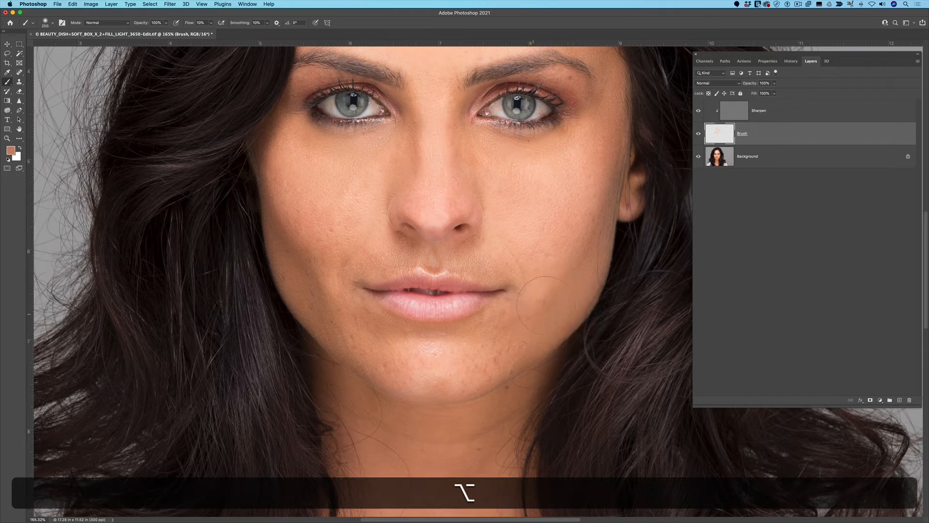
# Even out the chin with sampled skin tones, reducing the brush to 150 px for the area below the lower lip
pyautogui.keyDown('alt'); pyautogui.click(477, 348); pyautogui.keyUp('alt')
pyautogui.keyDown('alt'); pyautogui.click(487, 348); pyautogui.keyUp('alt')
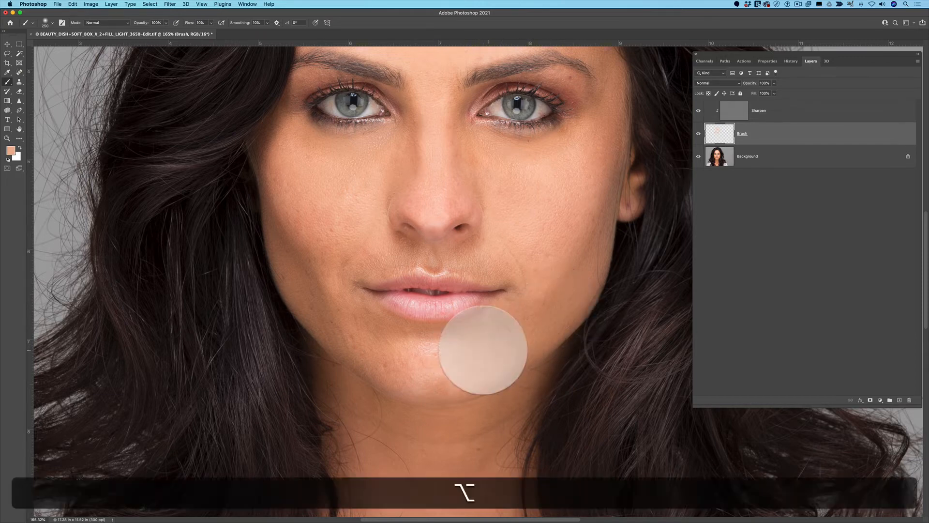
pyautogui.keyDown('alt'); pyautogui.click(409, 351); pyautogui.keyUp('alt')
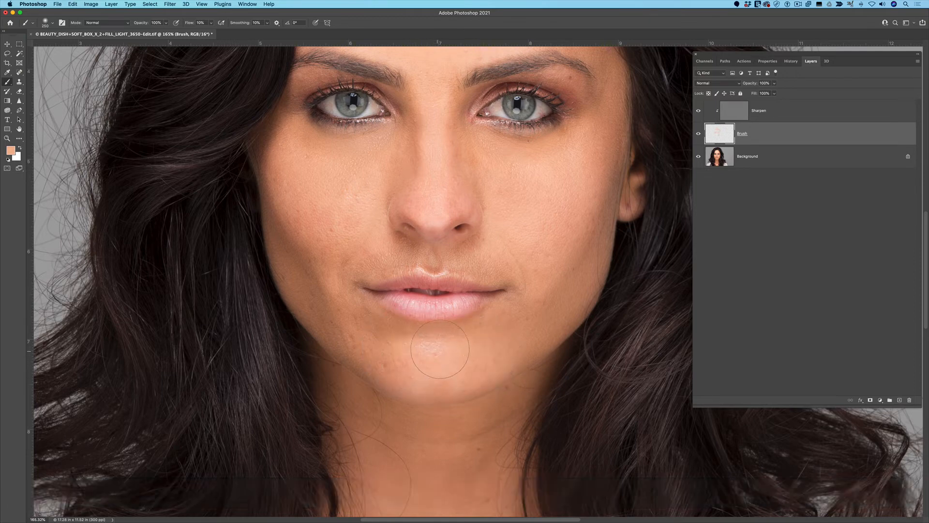
pyautogui.press('[')
pyautogui.press('[')
pyautogui.press('[')
pyautogui.moveTo(438, 347)
pyautogui.mouseDown()
pyautogui.moveTo(377, 332)
pyautogui.moveTo(381, 367)
pyautogui.moveTo(360, 342)
pyautogui.mouseUp()
# Blend the jaw and reddish cheek on the image's left side, repeatedly sampling the surrounding skin tones
pyautogui.keyDown('alt'); pyautogui.moveTo(329, 309); pyautogui.dragTo(316, 291); pyautogui.keyUp('alt')
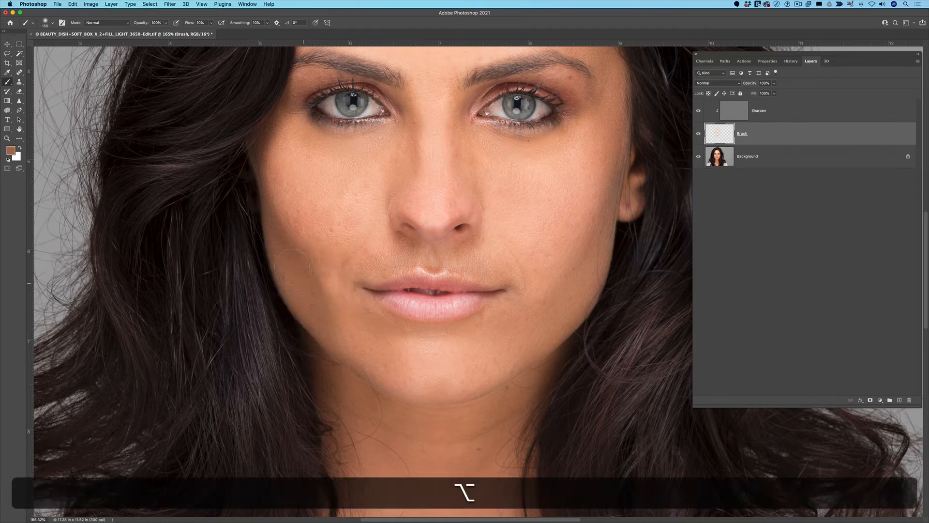
pyautogui.keyDown('alt'); pyautogui.click(315, 232); pyautogui.keyUp('alt')
pyautogui.keyDown('alt'); pyautogui.click(344, 228); pyautogui.keyUp('alt')
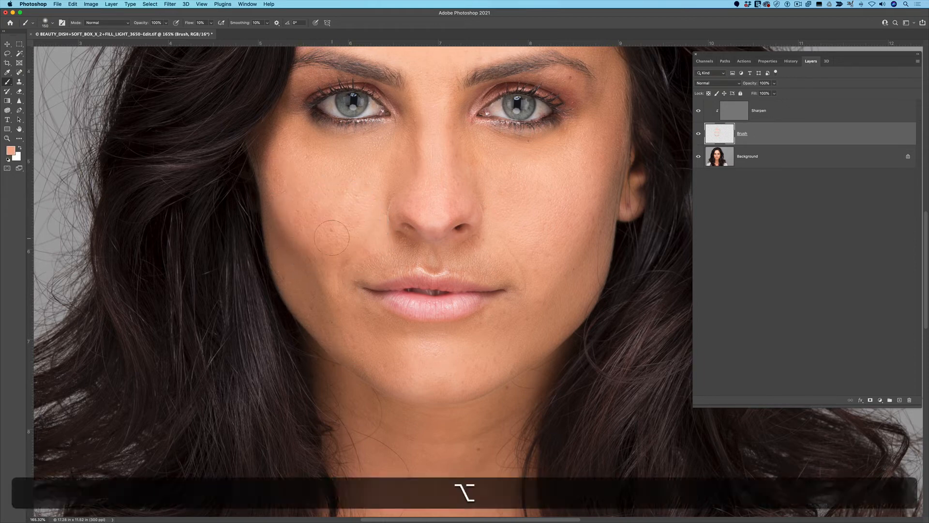
pyautogui.keyDown('alt'); pyautogui.click(373, 241); pyautogui.keyUp('alt')
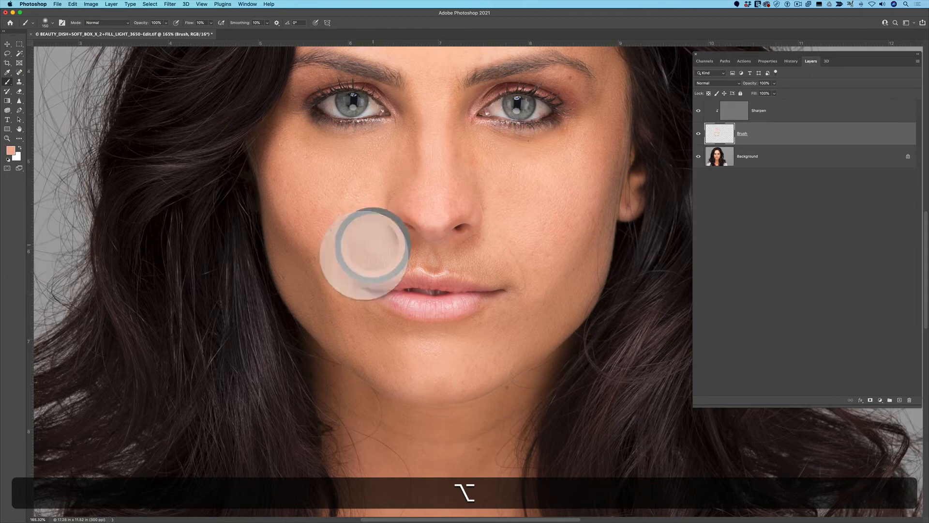
# Lighten the shadowed skin between the nose and upper lip on the image's left side with an 80 px brush and sampled tones
pyautogui.scroll(5, 366, 253)
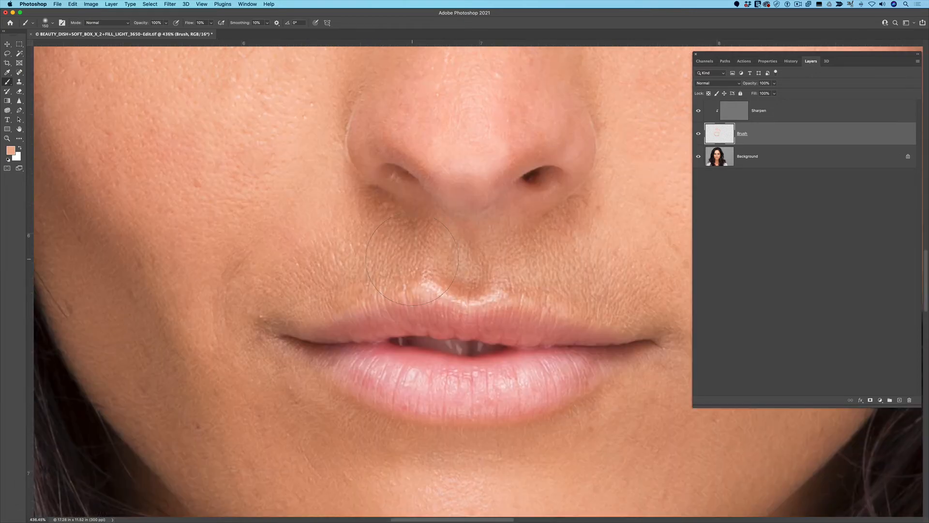
pyautogui.scroll(-2, 395, 260)
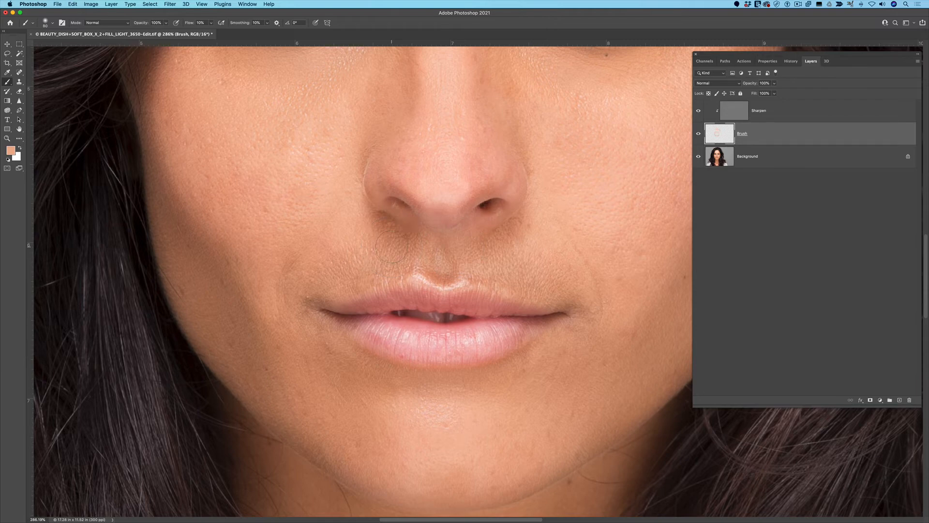
pyautogui.keyDown('alt'); pyautogui.click(349, 224); pyautogui.keyUp('alt')
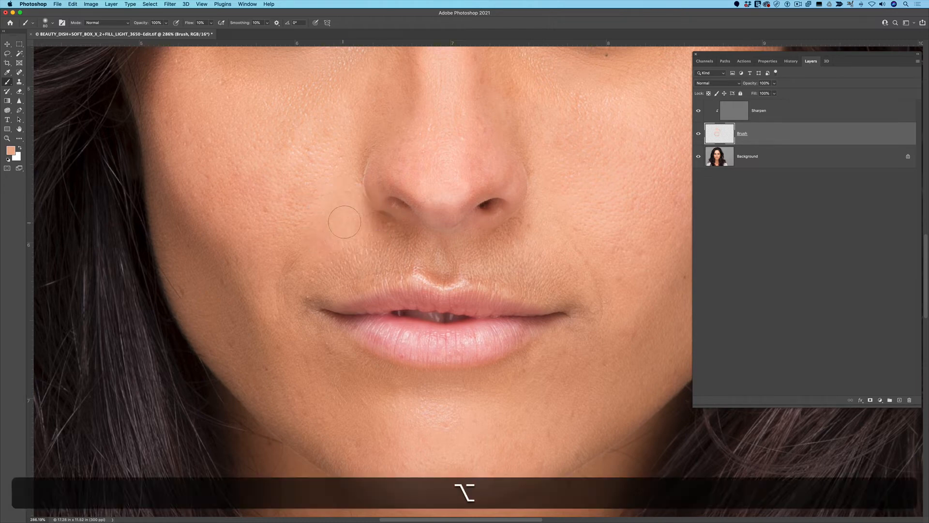
pyautogui.keyDown('alt'); pyautogui.click(342, 232); pyautogui.keyUp('alt')
pyautogui.keyDown('alt'); pyautogui.click(344, 230); pyautogui.keyUp('alt')
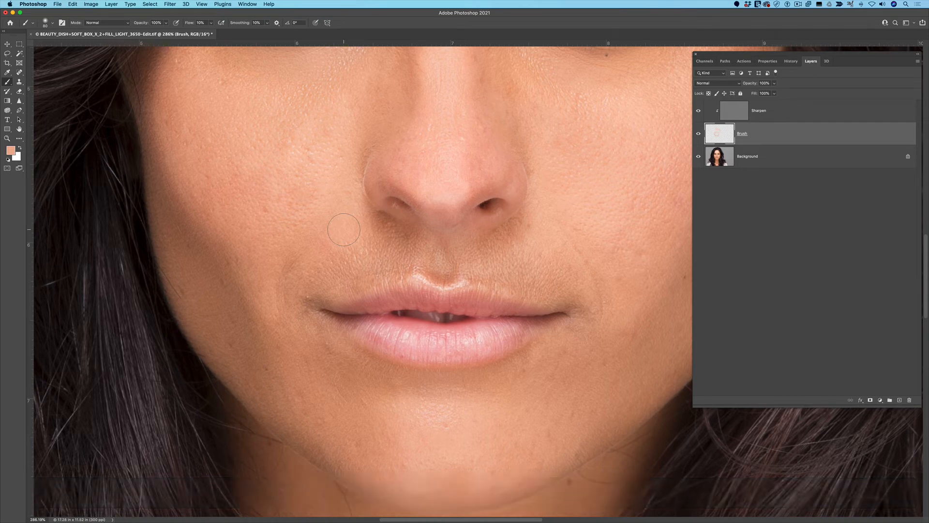
pyautogui.keyDown('alt'); pyautogui.click(344, 230); pyautogui.keyUp('alt')
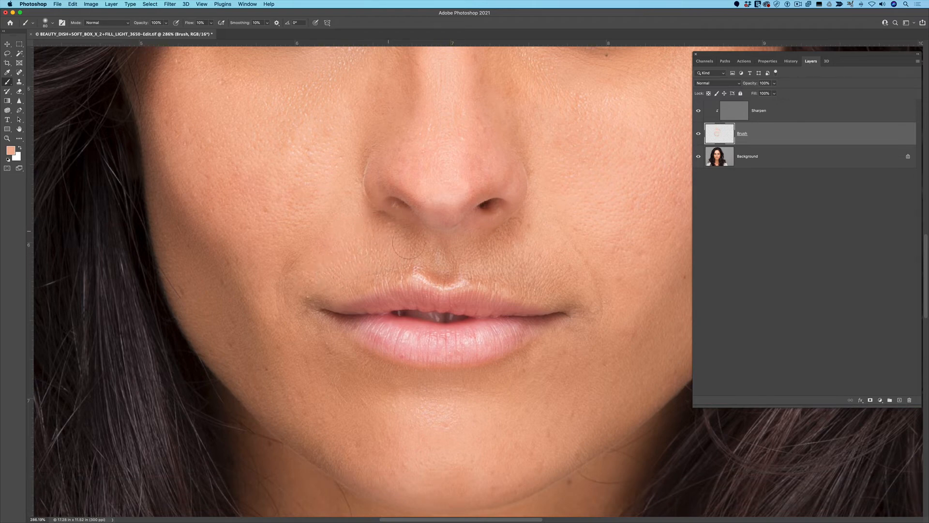
pyautogui.keyDown('alt'); pyautogui.click(432, 262); pyautogui.keyUp('alt')
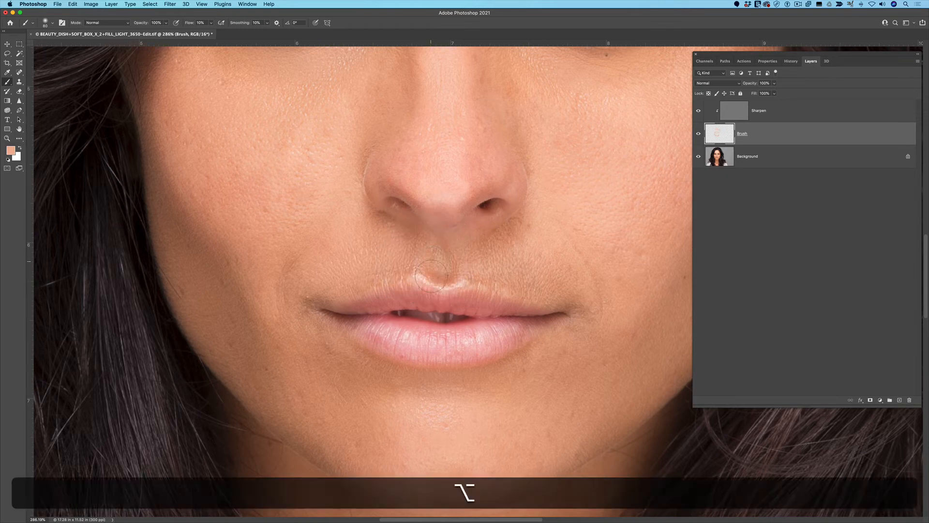
# Even out the skin above the upper lip and beside the nose on the image's right side with sampled tones
pyautogui.keyDown('alt'); pyautogui.click(536, 252); pyautogui.keyUp('alt')
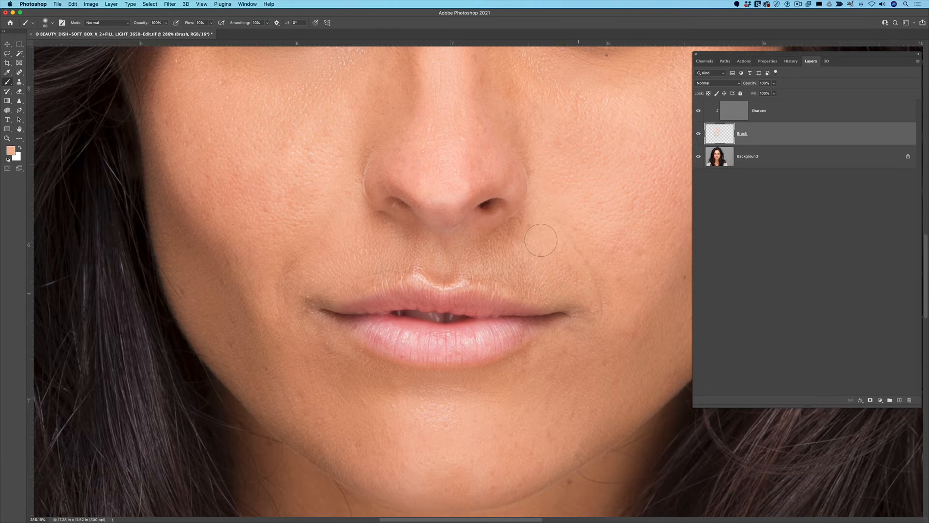
pyautogui.keyDown('alt'); pyautogui.click(542, 226); pyautogui.keyUp('alt')
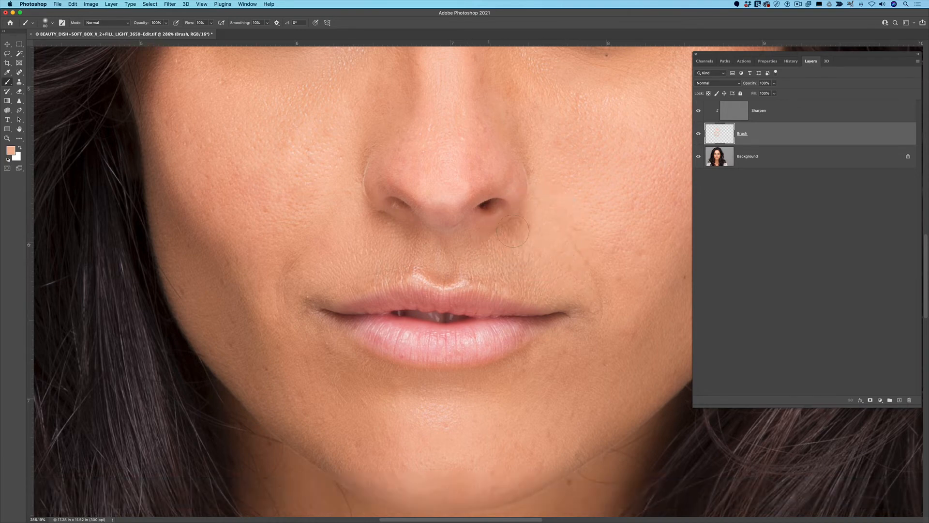
pyautogui.keyDown('alt'); pyautogui.click(547, 264); pyautogui.keyUp('alt')
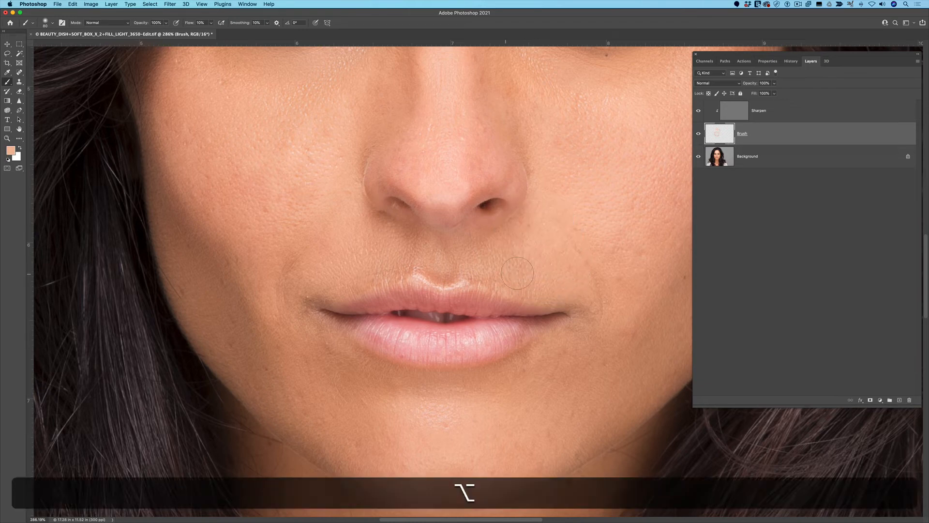
pyautogui.keyDown('alt'); pyautogui.click(543, 240); pyautogui.keyUp('alt')
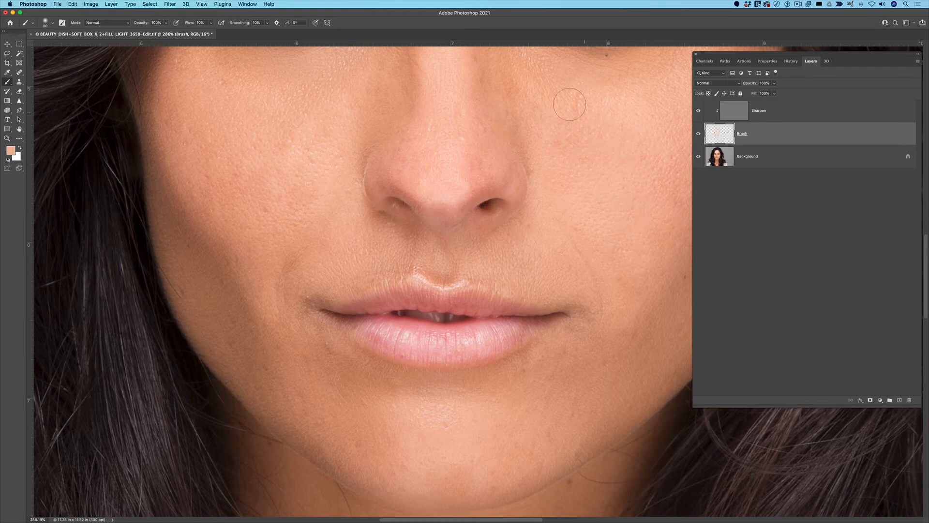
pyautogui.moveTo(532, 180); pyautogui.dragTo(523, 121)
pyautogui.keyDown('alt'); pyautogui.click(487, 143); pyautogui.keyUp('alt')
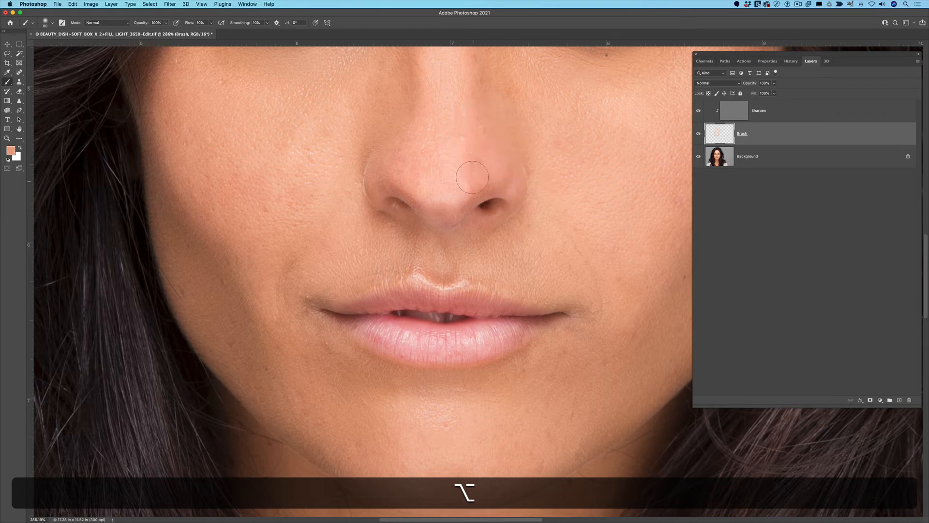
# Soften the remaining uneven tones and highlight on the chin by painting with skin tones sampled from it
pyautogui.keyDown('alt'); pyautogui.click(512, 473); pyautogui.keyUp('alt')
pyautogui.moveTo(512, 473)
pyautogui.mouseDown()
pyautogui.moveTo(506, 423)
pyautogui.moveTo(546, 443)
pyautogui.mouseUp()
pyautogui.keyDown('alt'); pyautogui.click(441, 434); pyautogui.keyUp('alt')
pyautogui.scroll(-5, 462, 461)
pyautogui.moveTo(465, 466); pyautogui.dragTo(448, 375)
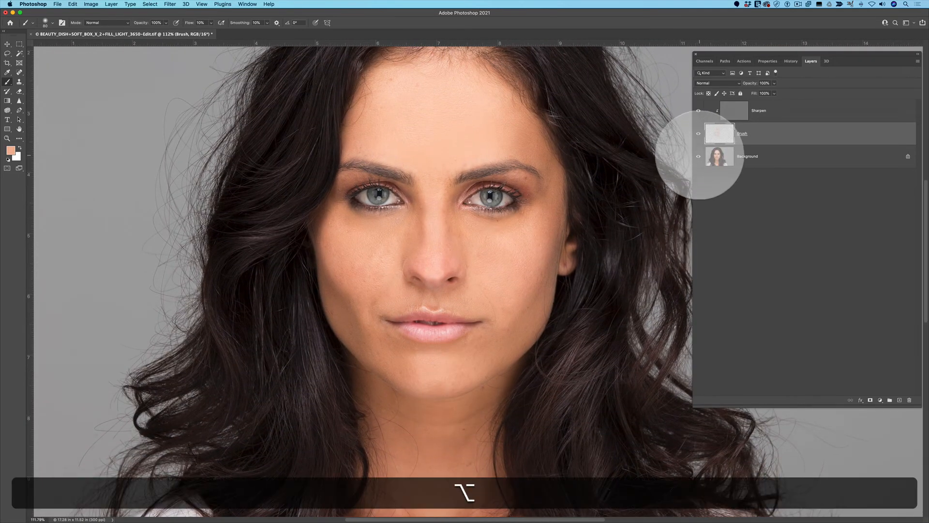
# Compare the portrait with and without the retouching, and set the Brush layer's opacity to 70%
pyautogui.keyDown('alt'); pyautogui.click(698, 156); pyautogui.keyUp('alt')
pyautogui.keyDown('alt'); pyautogui.click(699, 156); pyautogui.keyUp('alt')
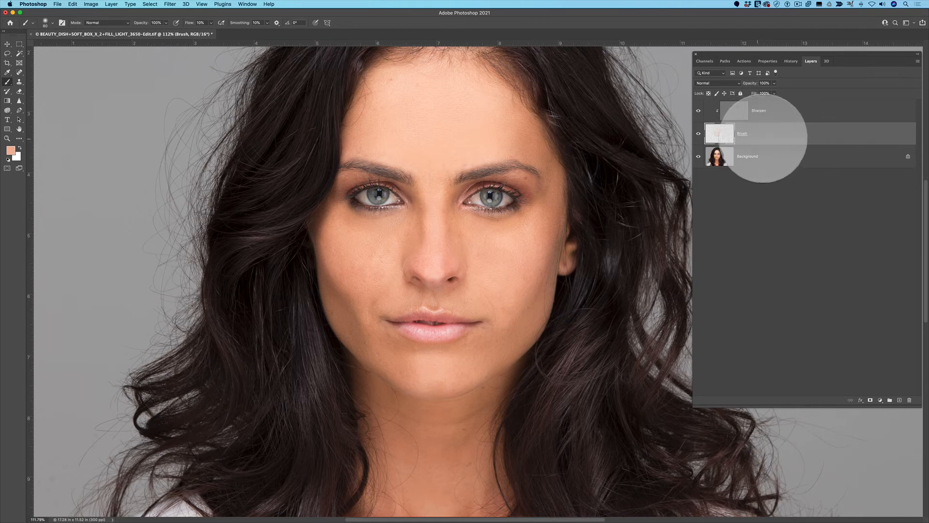
pyautogui.click(698, 134)
pyautogui.click(699, 133)
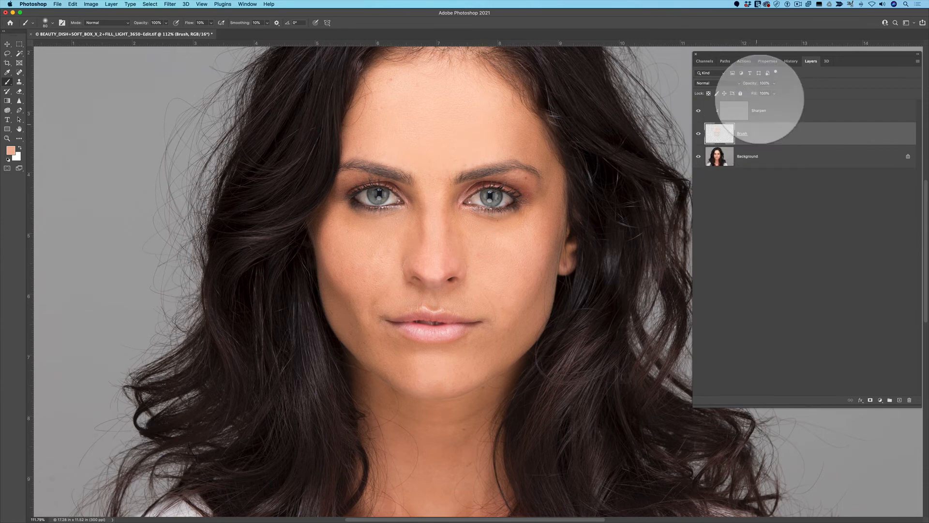
pyautogui.click(774, 93)
pyautogui.moveTo(774, 92)
pyautogui.mouseDown()
pyautogui.moveTo(701, 93)
pyautogui.moveTo(823, 93)
pyautogui.moveTo(751, 92)
pyautogui.moveTo(764, 92)
pyautogui.mouseUp()
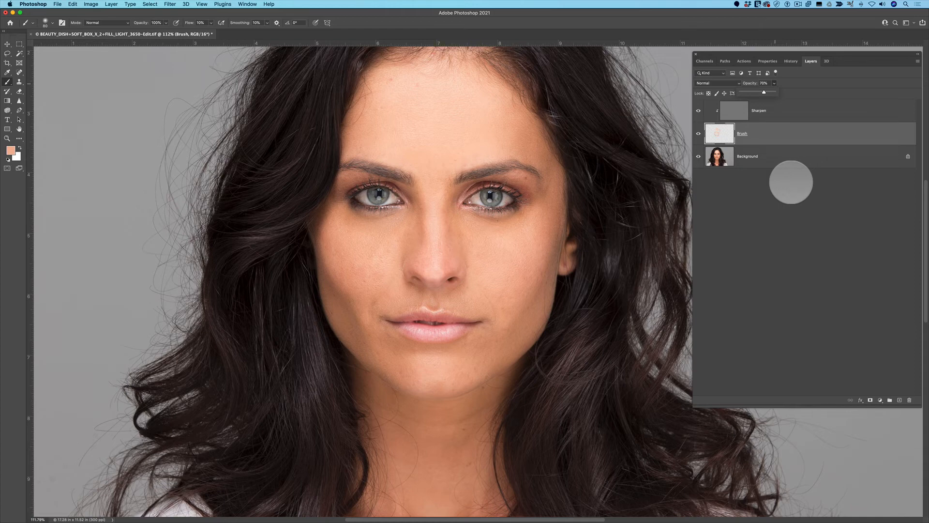
# Add a Curves adjustment layer above the Sharpen layer and apply the Darker (RGB) preset
pyautogui.click(789, 112)
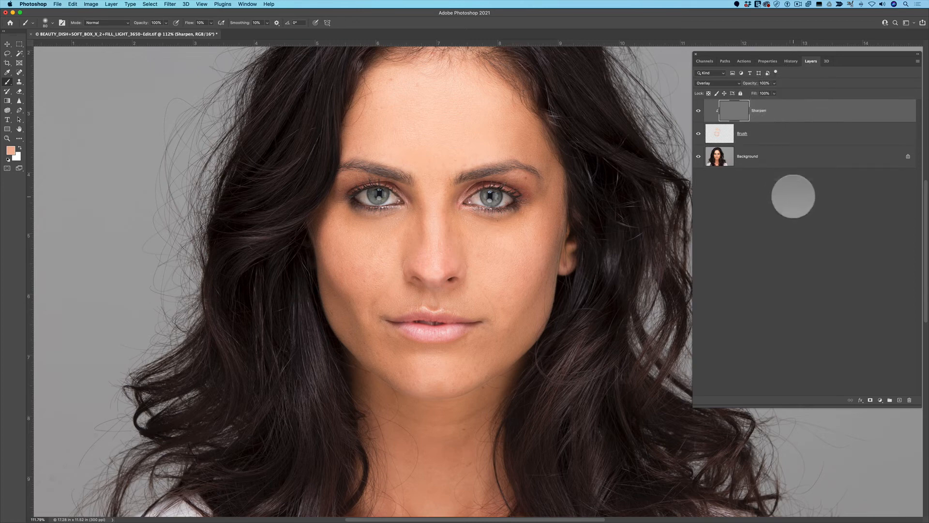
pyautogui.moveTo(517, 286); pyautogui.dragTo(467, 315)
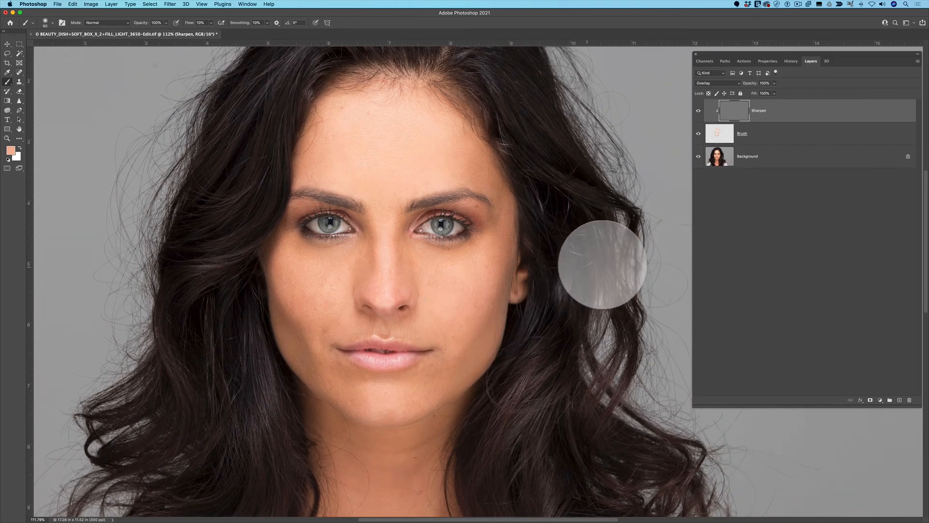
pyautogui.click(880, 399)
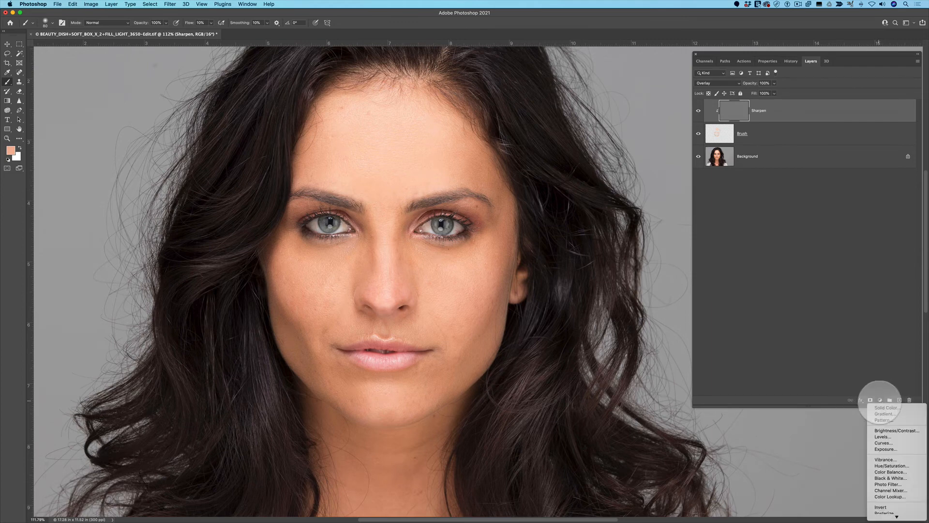
pyautogui.click(884, 442)
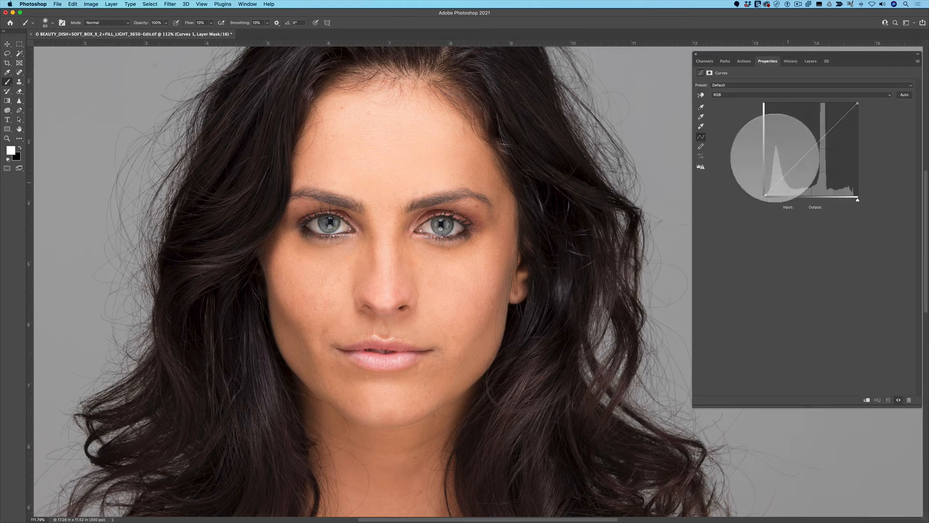
pyautogui.click(746, 87)
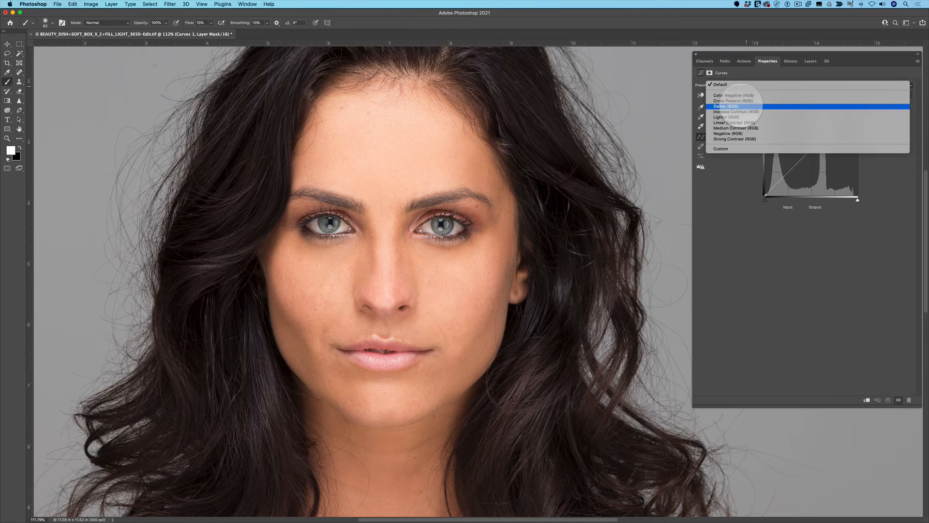
pyautogui.click(740, 106)
# Set the darkening Curves layer's blend mode to Luminosity and invert its mask to black
pyautogui.click(811, 61)
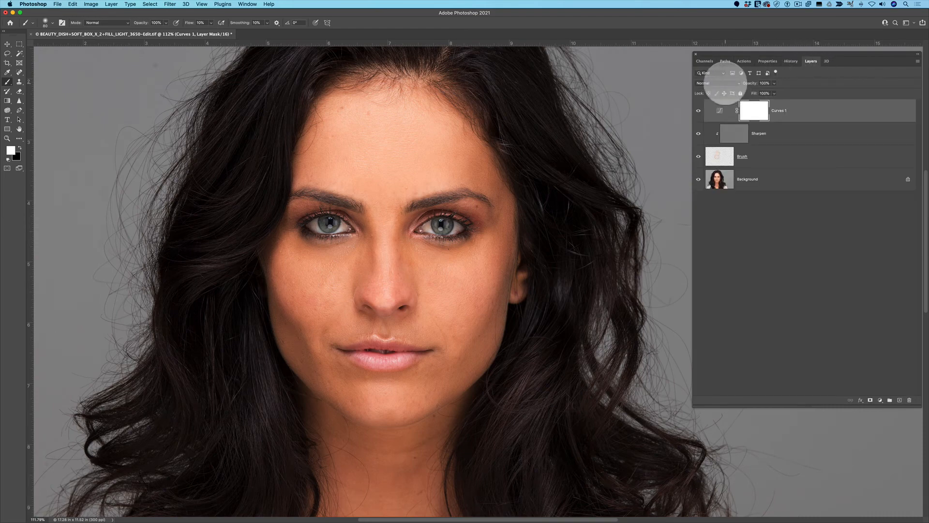
pyautogui.click(721, 83)
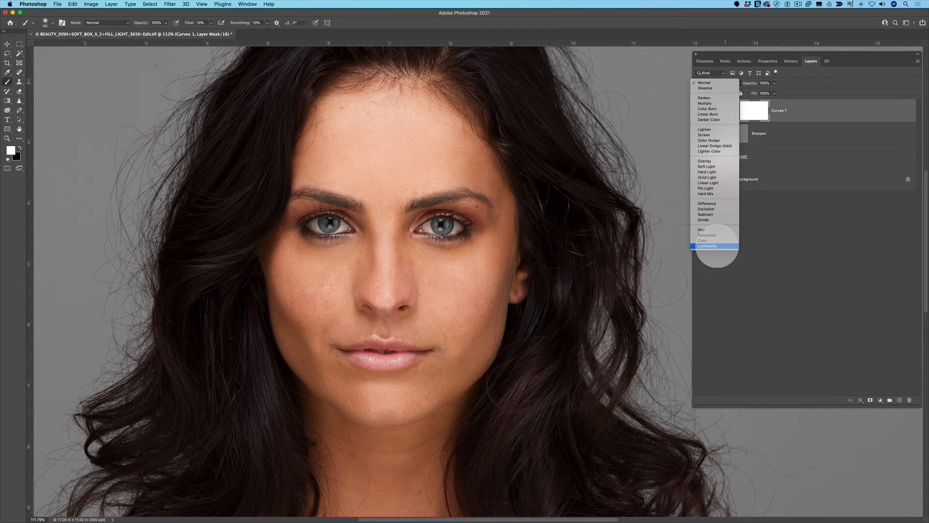
pyautogui.click(717, 246)
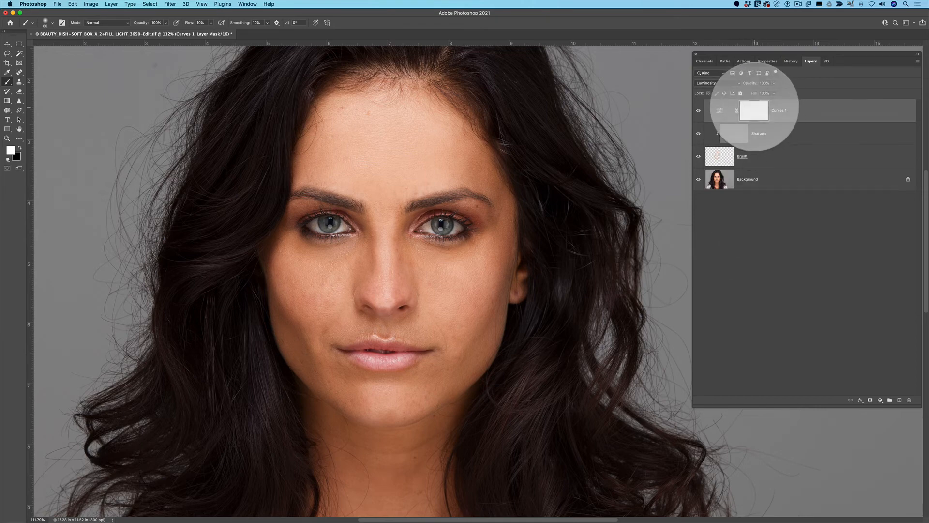
pyautogui.press('super+i')
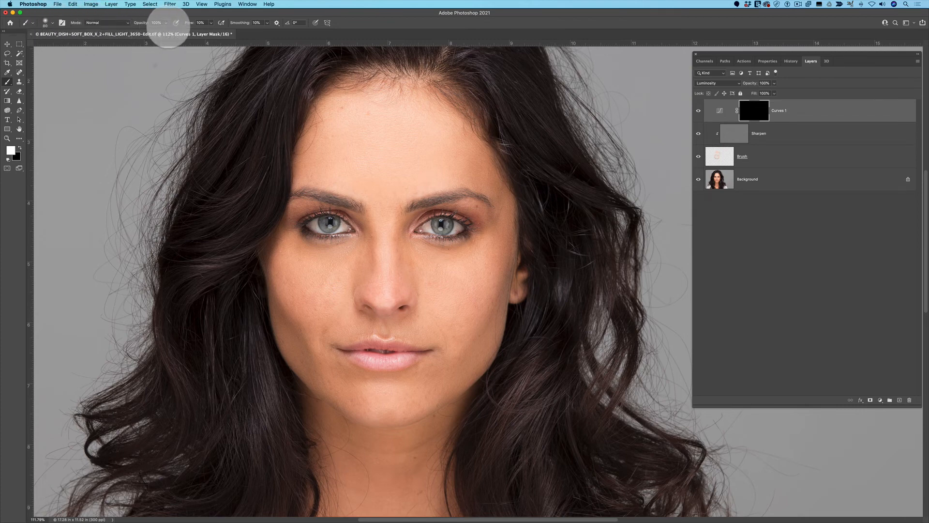
# Paint the darkening into the face's shadow contours on the Curves 1 mask with a 150 px white brush at 30% flow
pyautogui.click(212, 23)
pyautogui.moveTo(211, 31); pyautogui.dragTo(220, 31)
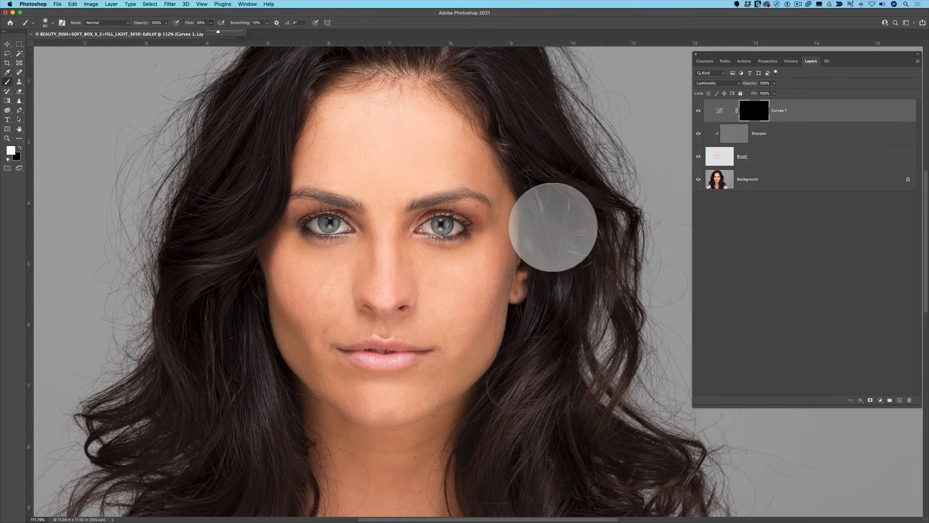
pyautogui.press(']')
pyautogui.press(']')
pyautogui.press(']')
pyautogui.press(']')
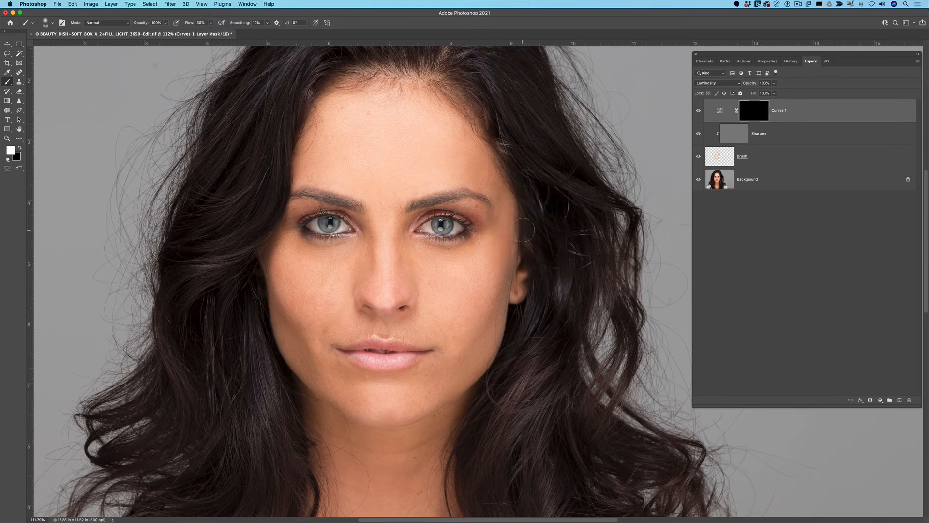
pyautogui.moveTo(418, 203); pyautogui.dragTo(445, 196)
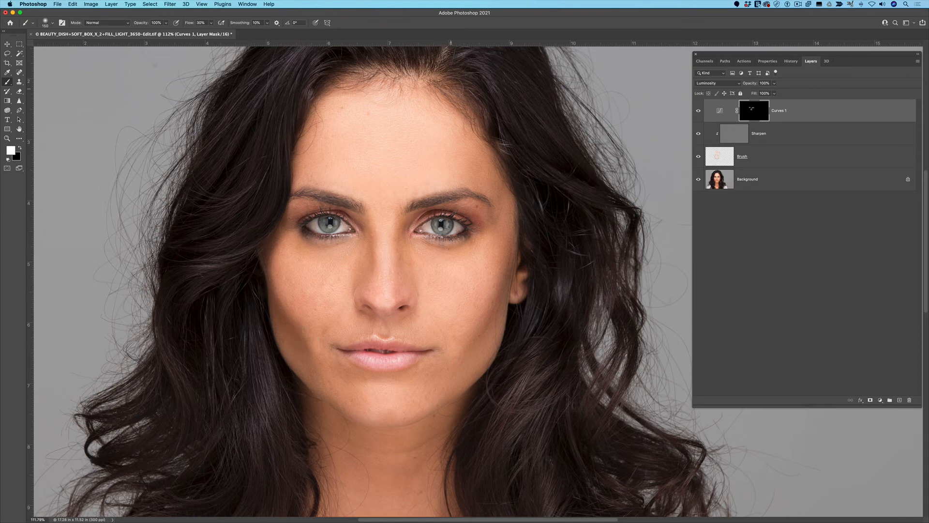
# Compare the face with and without the contour darkening, and set the Curves 1 layer's opacity to 55%
pyautogui.click(699, 110)
pyautogui.click(698, 111)
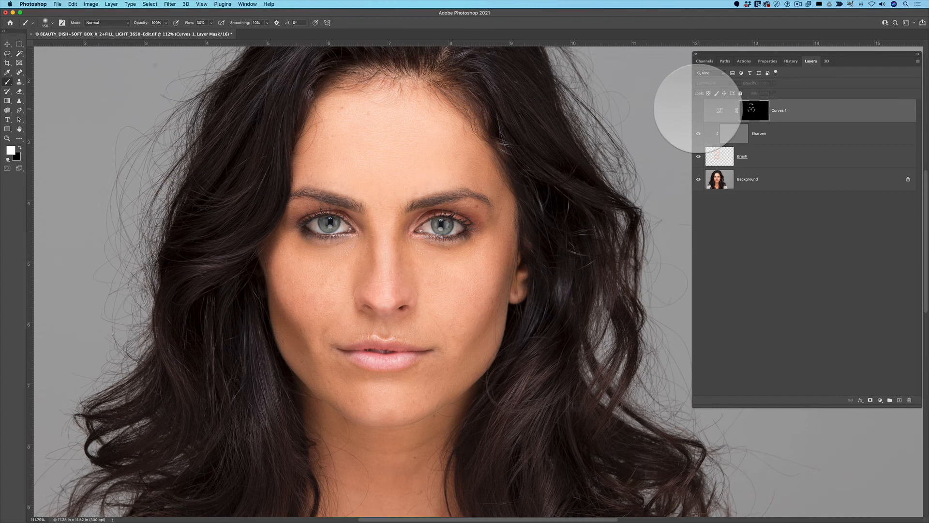
pyautogui.click(698, 111)
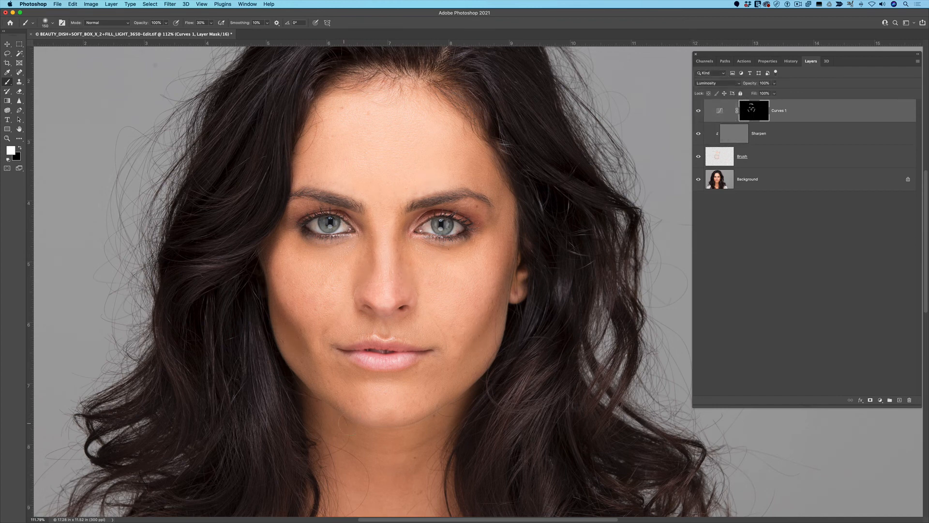
pyautogui.click(775, 84)
pyautogui.moveTo(775, 92); pyautogui.dragTo(758, 92)
pyautogui.click(699, 110)
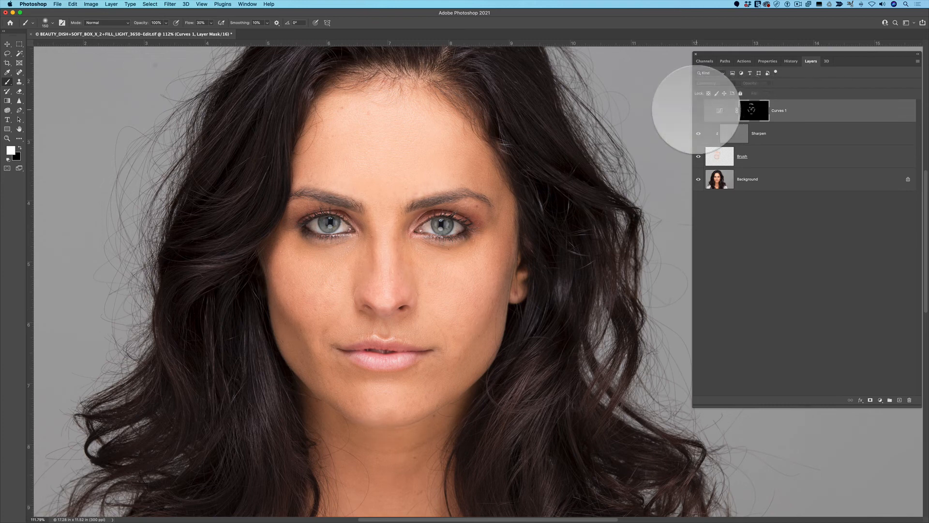
pyautogui.click(699, 110)
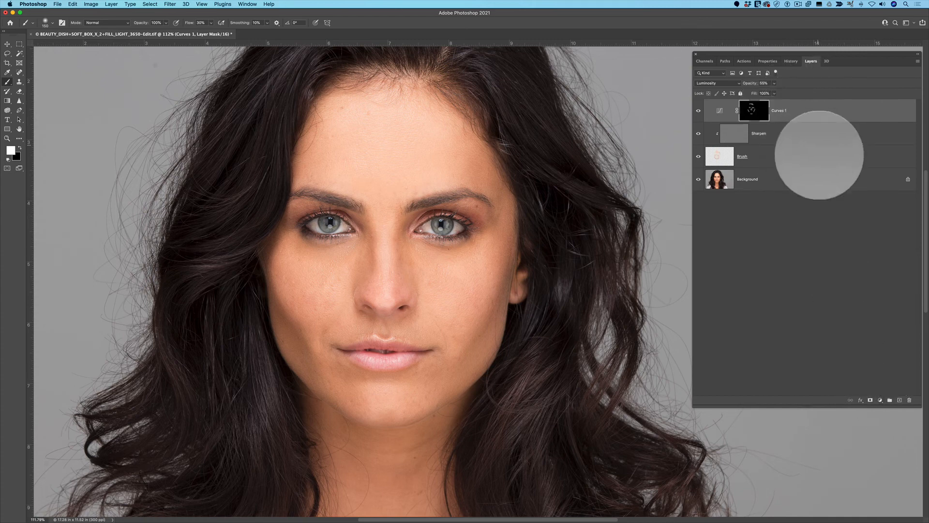
# Add a second Curves adjustment layer above Curves 1 with the Lighter (RGB) preset
pyautogui.click(880, 400)
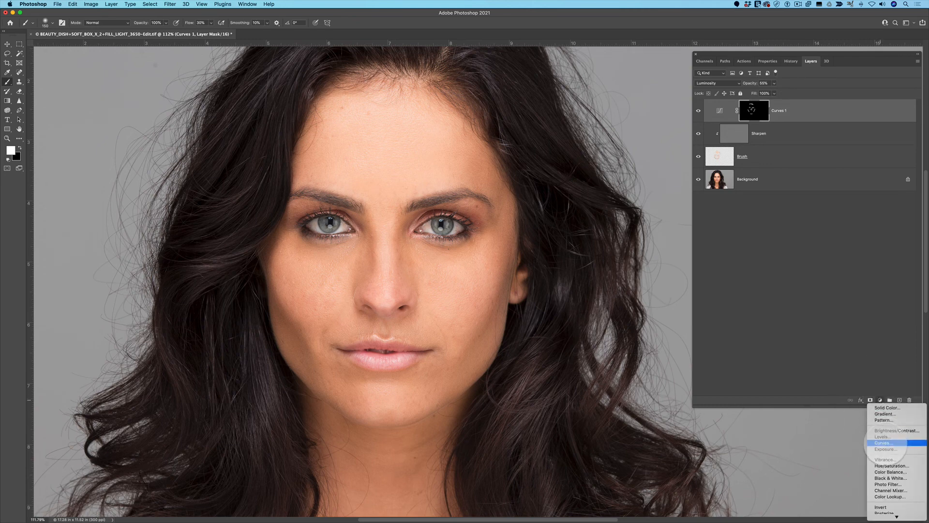
pyautogui.click(884, 443)
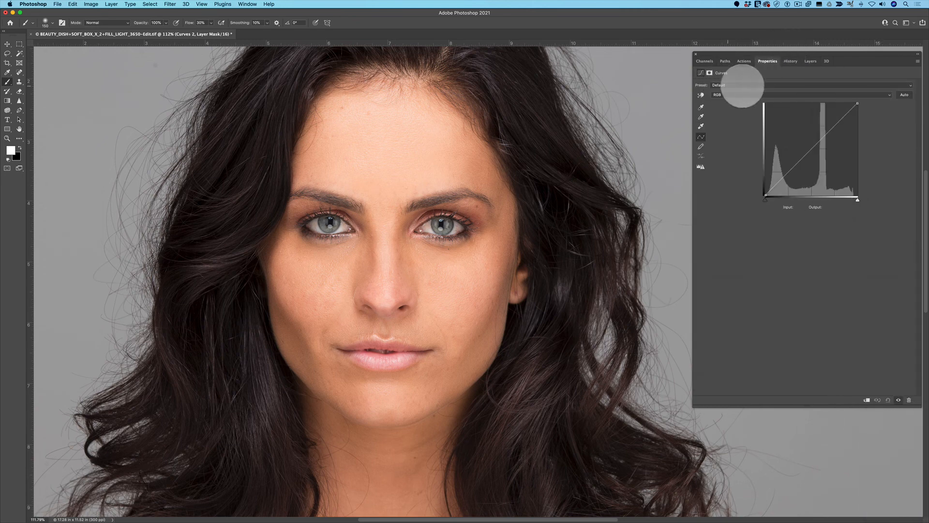
pyautogui.click(777, 84)
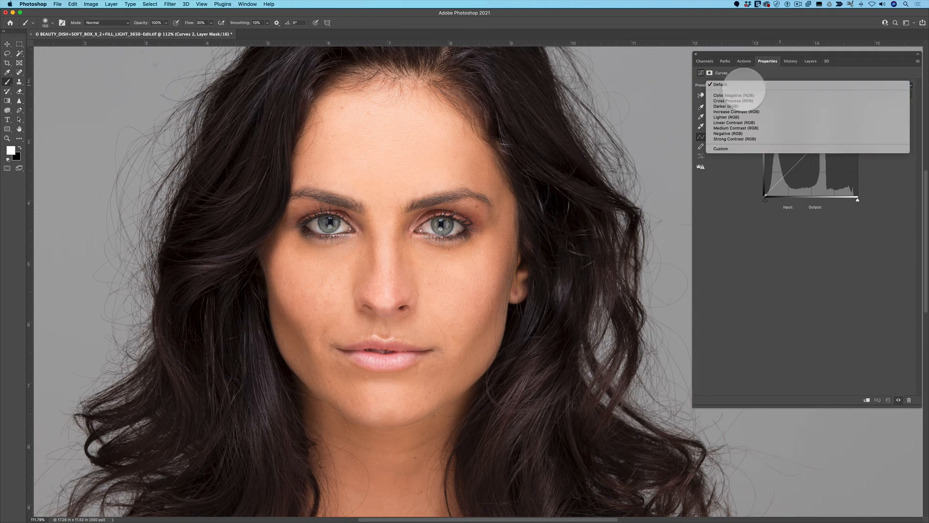
pyautogui.click(731, 117)
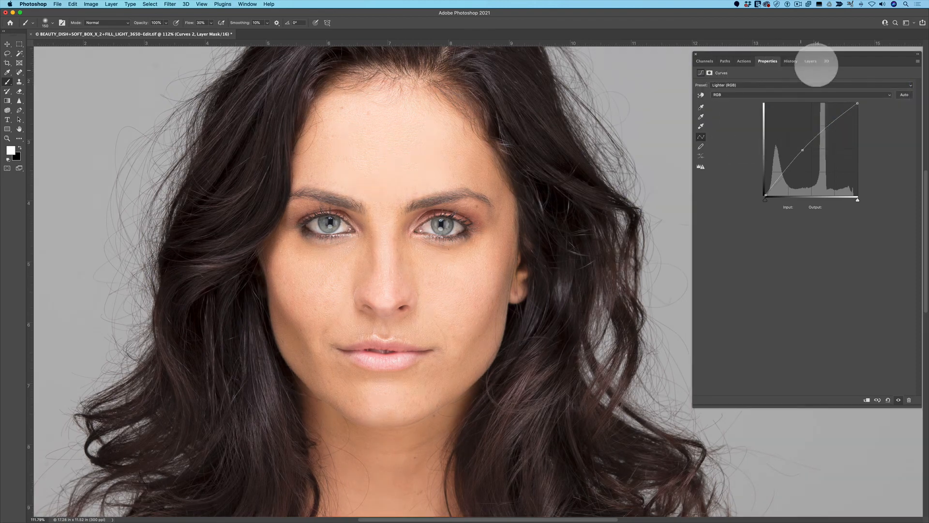
# Set the lightening Curves layer to the Luminosity blend mode and invert its mask to black
pyautogui.click(809, 62)
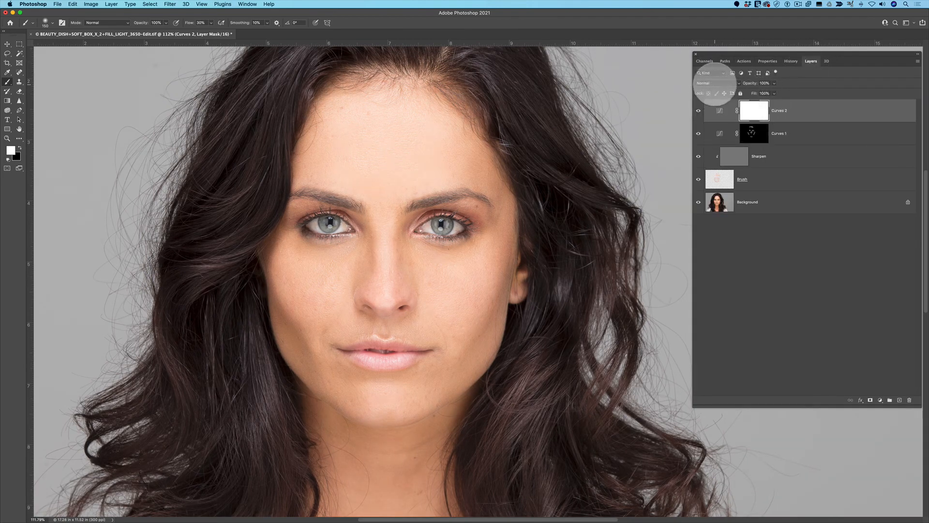
pyautogui.click(715, 84)
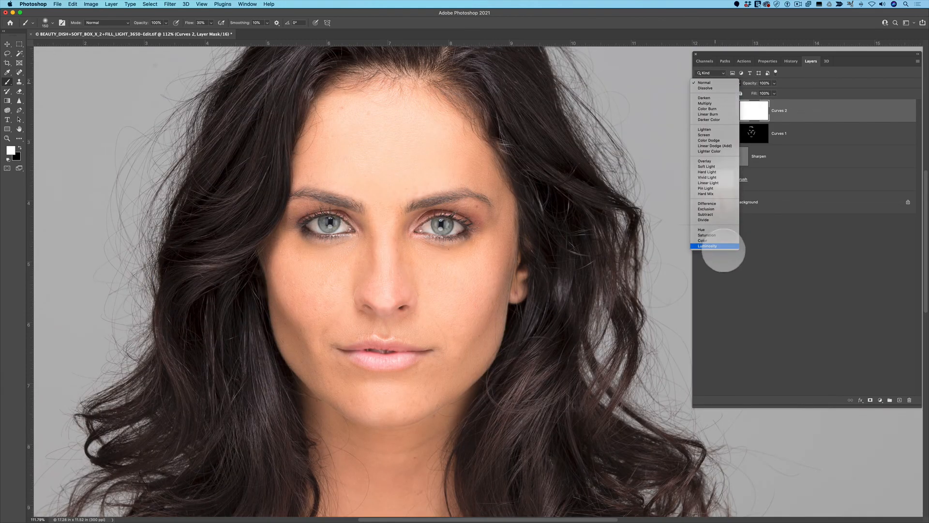
pyautogui.click(721, 246)
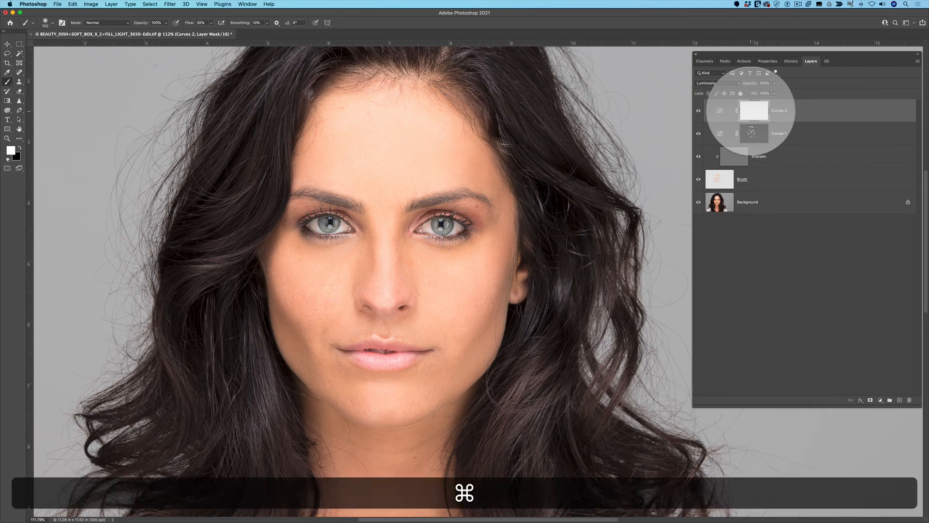
pyautogui.press('super+i')
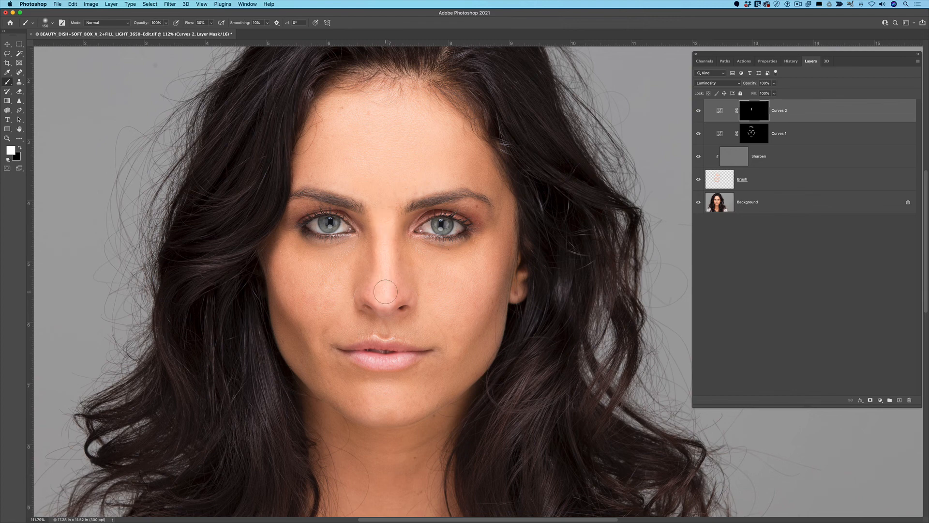
# Lighten the forehead, nose bridge and chin by painting white on the Curves 2 mask with an enlarged brush, and reduce the brush to 50 px
pyautogui.press(']')
pyautogui.press(']')
pyautogui.press(']')
pyautogui.press(']')
pyautogui.press(']')
pyautogui.press(']')
pyautogui.moveTo(375, 148)
pyautogui.mouseDown()
pyautogui.moveTo(383, 135)
pyautogui.moveTo(380, 145)
pyautogui.moveTo(368, 137)
pyautogui.moveTo(373, 150)
pyautogui.mouseUp()
pyautogui.moveTo(383, 428); pyautogui.dragTo(385, 410)
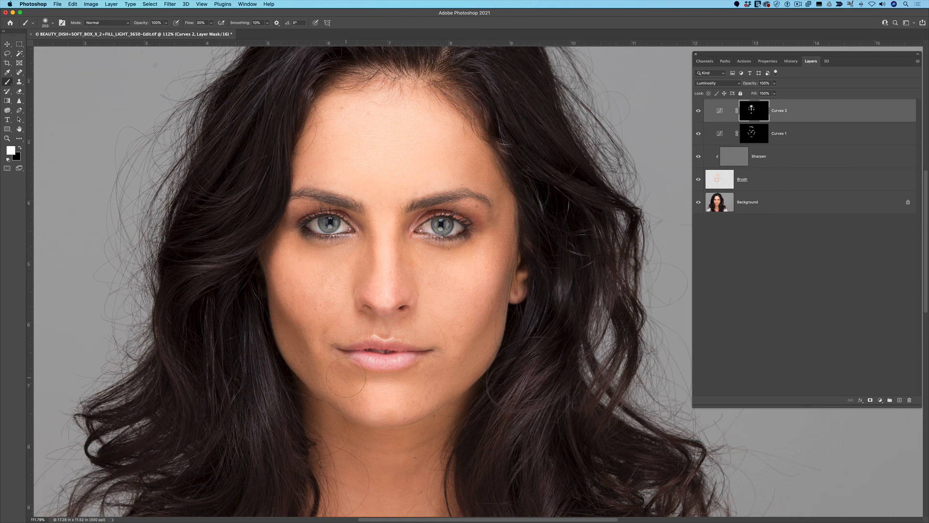
pyautogui.press('[')
pyautogui.press('[')
pyautogui.press('[')
pyautogui.press('[')
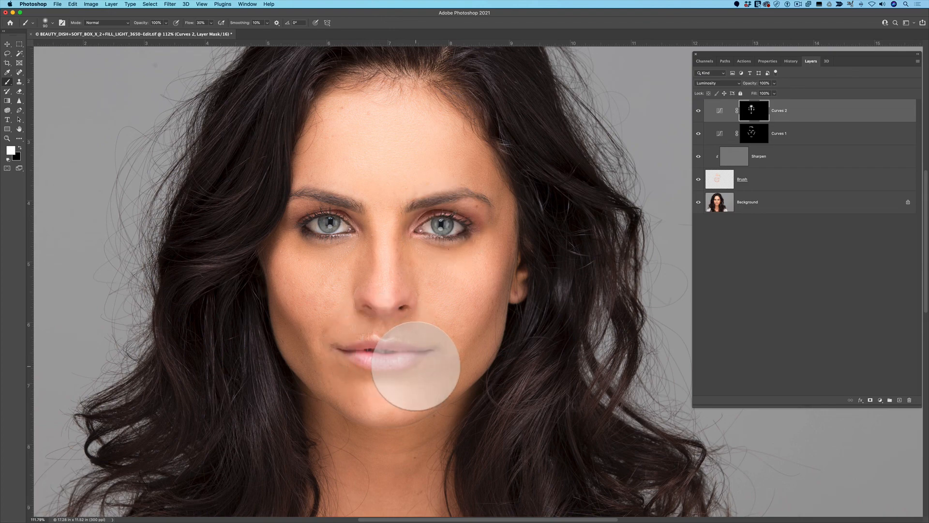
# Bring out the hair highlights on both sides of the face by painting white on the Curves 2 mask with a 600 px brush
pyautogui.scroll(-3, 415, 364)
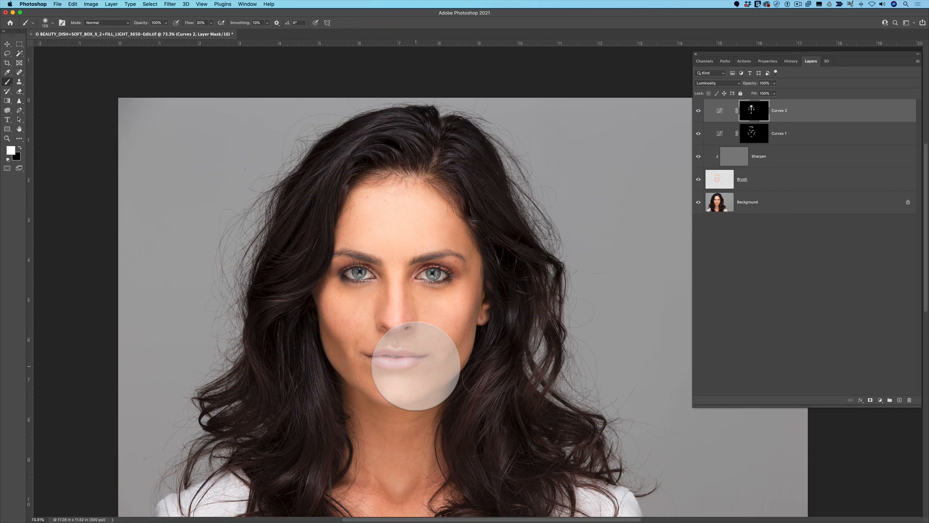
pyautogui.moveTo(416, 366); pyautogui.dragTo(392, 366)
pyautogui.moveTo(312, 227); pyautogui.dragTo(290, 258)
pyautogui.moveTo(285, 389)
pyautogui.mouseDown()
pyautogui.moveTo(299, 376)
pyautogui.moveTo(296, 407)
pyautogui.mouseUp()
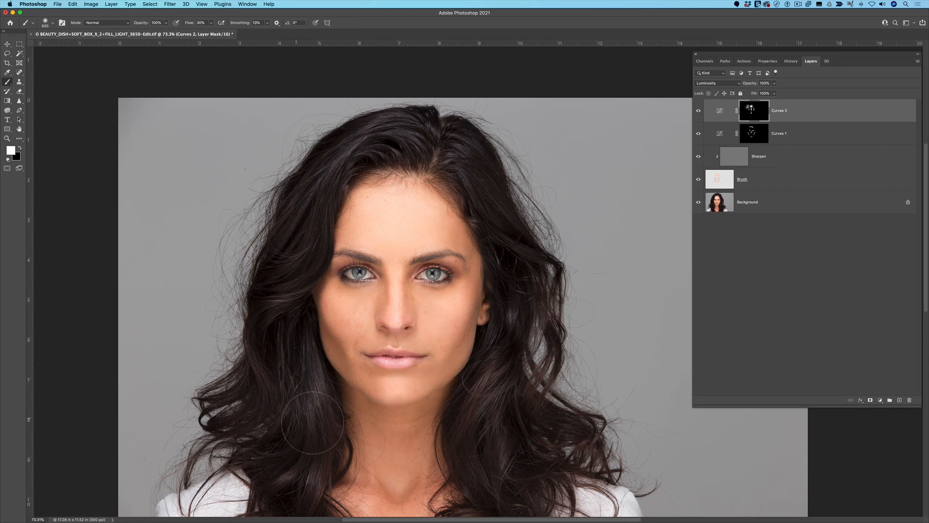
pyautogui.moveTo(498, 384)
pyautogui.mouseDown()
pyautogui.moveTo(487, 417)
pyautogui.moveTo(492, 438)
pyautogui.mouseUp()
pyautogui.moveTo(498, 496); pyautogui.dragTo(520, 496)
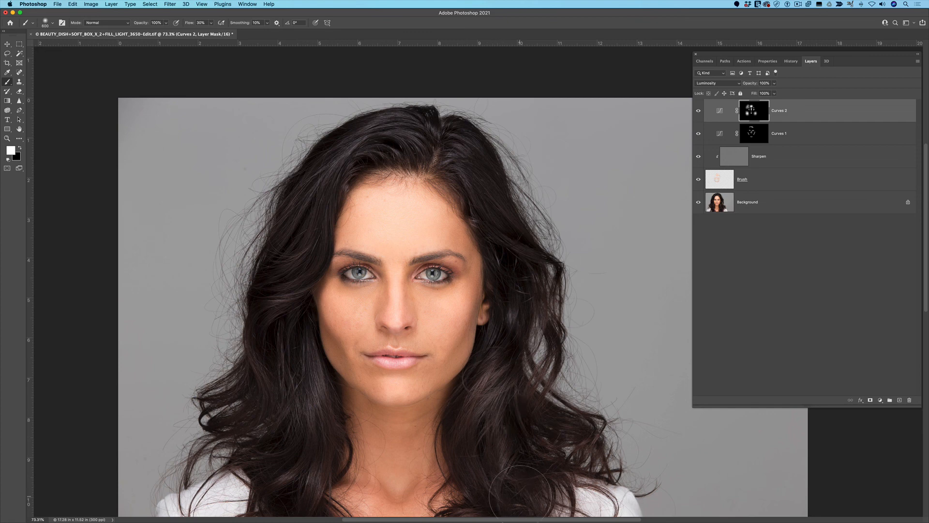
pyautogui.moveTo(510, 235); pyautogui.dragTo(524, 274)
pyautogui.moveTo(282, 454)
pyautogui.mouseDown()
pyautogui.moveTo(302, 467)
pyautogui.moveTo(302, 386)
pyautogui.mouseUp()
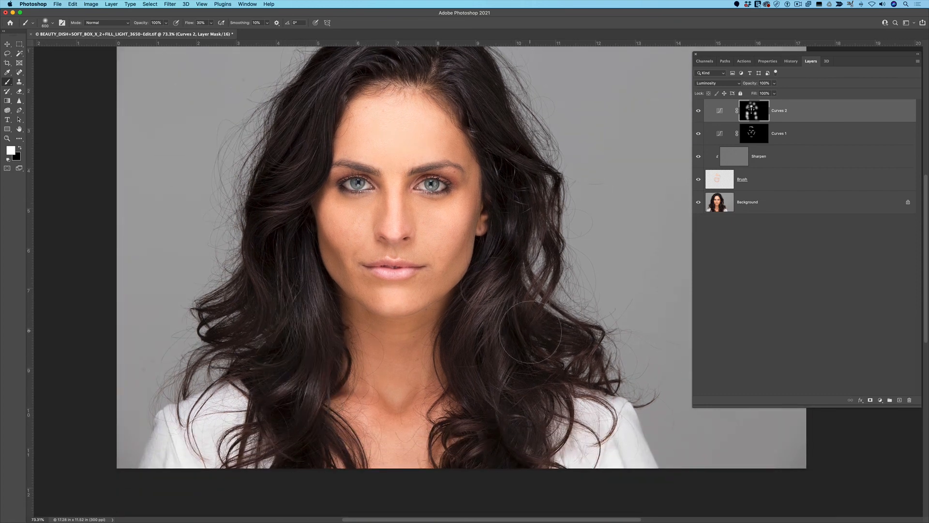
pyautogui.moveTo(527, 249); pyautogui.dragTo(542, 296)
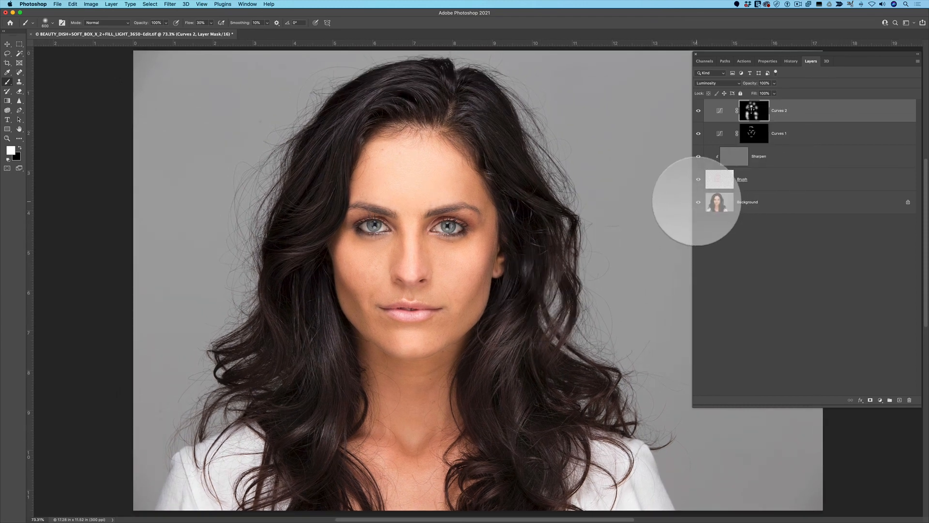
# Compare the finished retouch with the original portrait by repeatedly showing the Background layer alone and with all layers
pyautogui.keyDown('alt'); pyautogui.click(696, 200); pyautogui.keyUp('alt')
pyautogui.keyDown('alt'); pyautogui.click(697, 201); pyautogui.keyUp('alt')
pyautogui.keyDown('alt'); pyautogui.click(698, 201); pyautogui.keyUp('alt')
pyautogui.keyDown('alt'); pyautogui.click(698, 201); pyautogui.keyUp('alt')
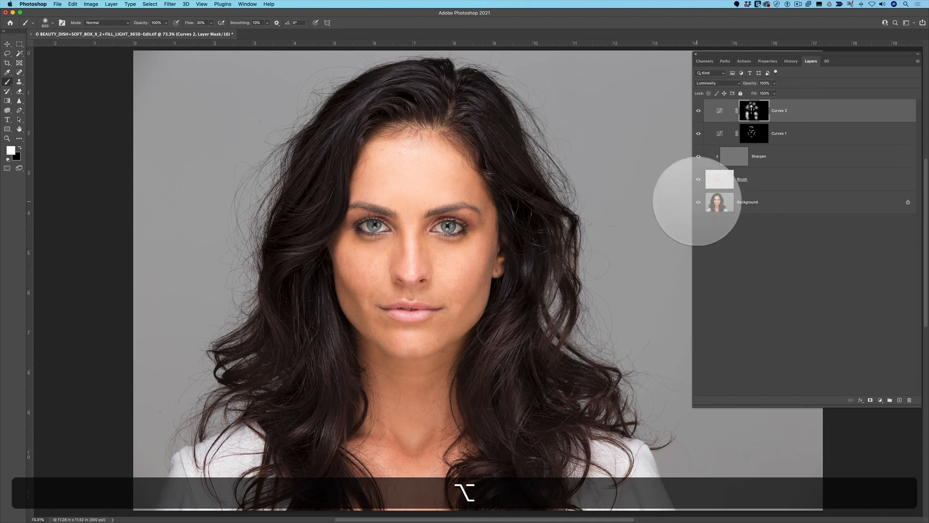
pyautogui.keyDown('alt'); pyautogui.click(699, 202); pyautogui.keyUp('alt')
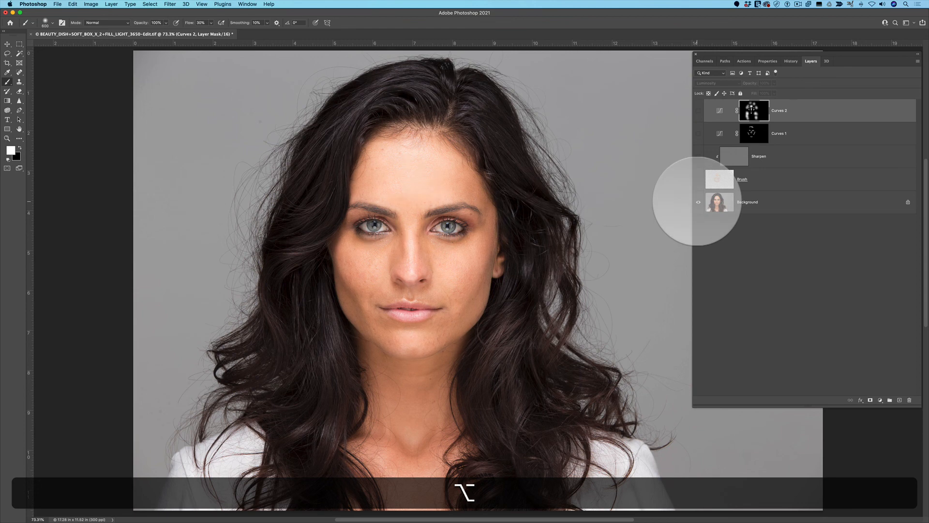
pyautogui.keyDown('alt'); pyautogui.click(698, 202); pyautogui.keyUp('alt')
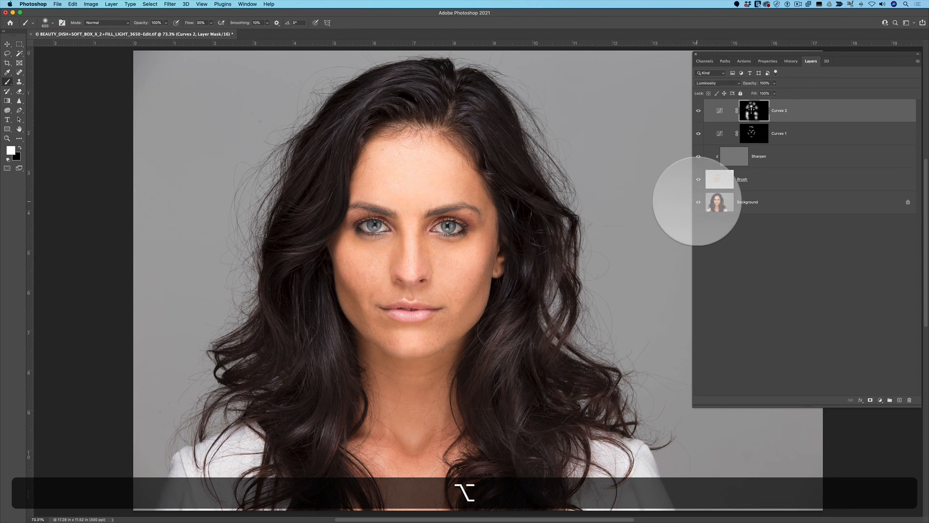